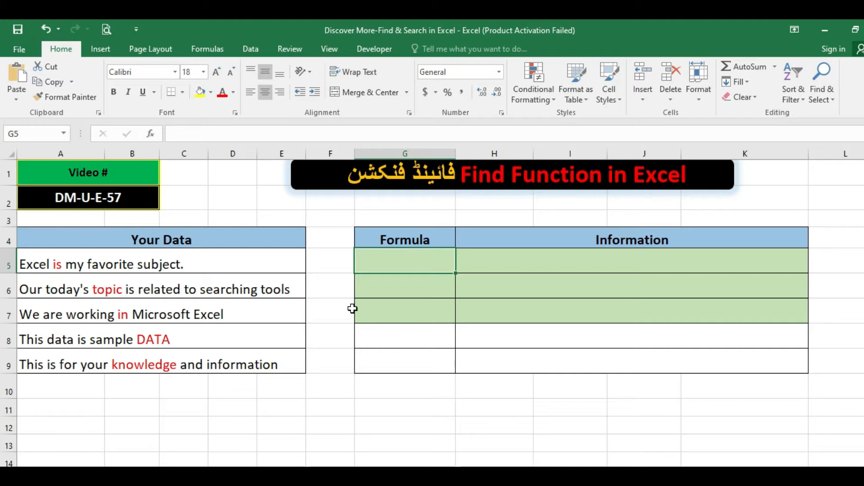
Begin a FIND formula in cell G5 with the function name in capitals and "is" as the text to find.
type("=find")
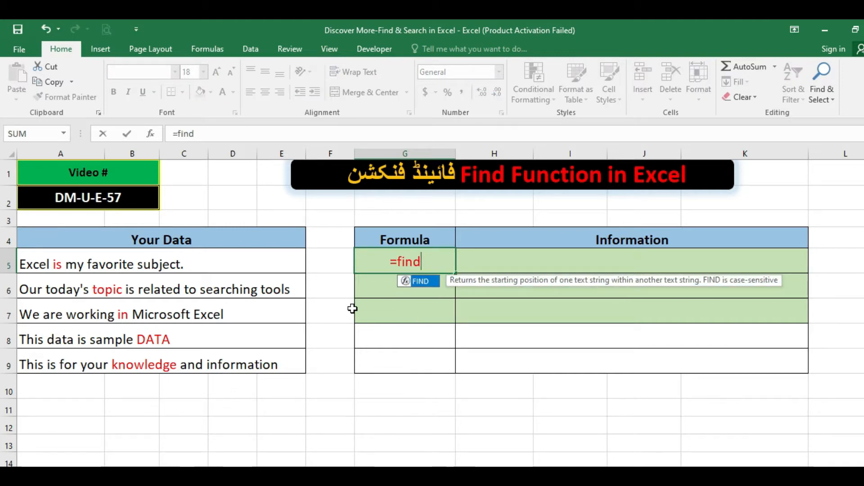
type("(")
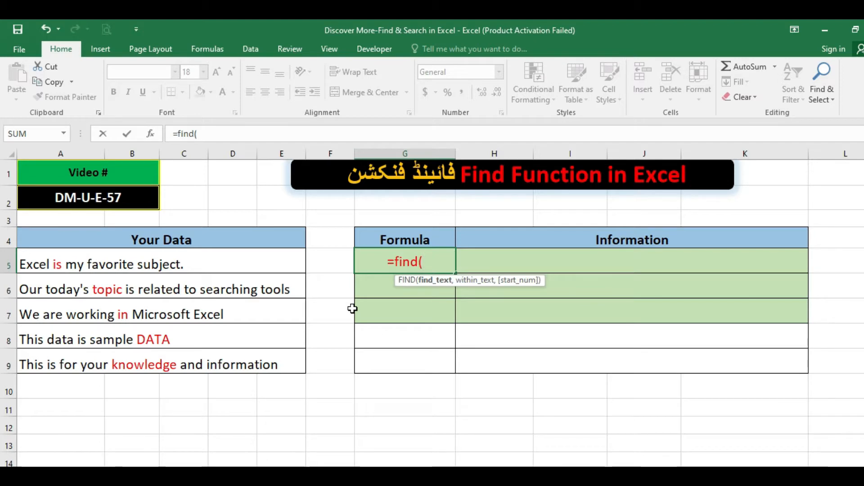
key("BackSpace")
key("BackSpace")
key("BackSpace")
key("BackSpace")
key("BackSpace")
type("FIND(")
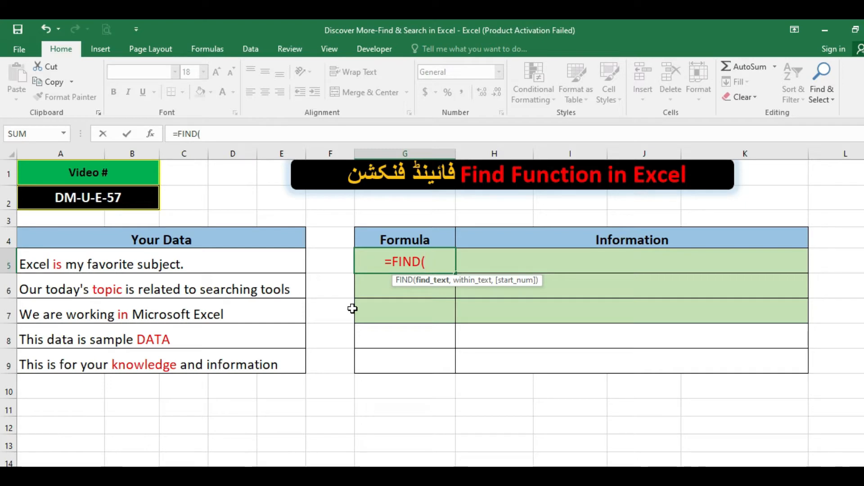
type("\"IS")
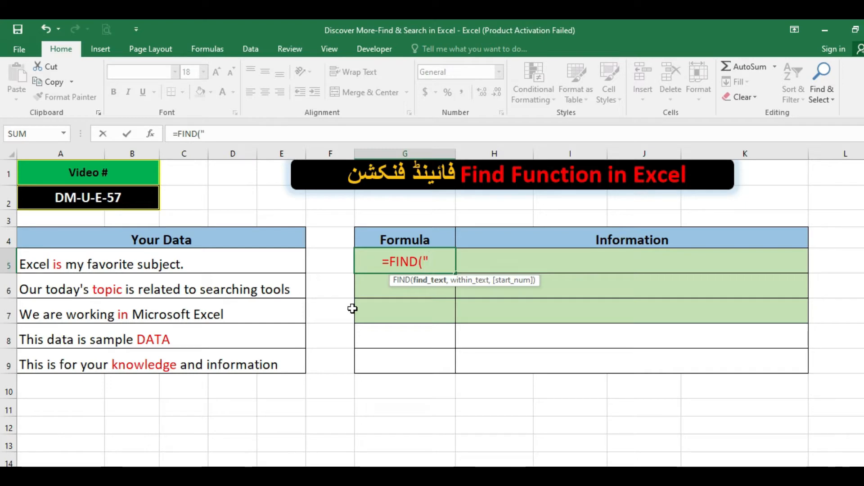
key("BackSpace")
key("BackSpace")
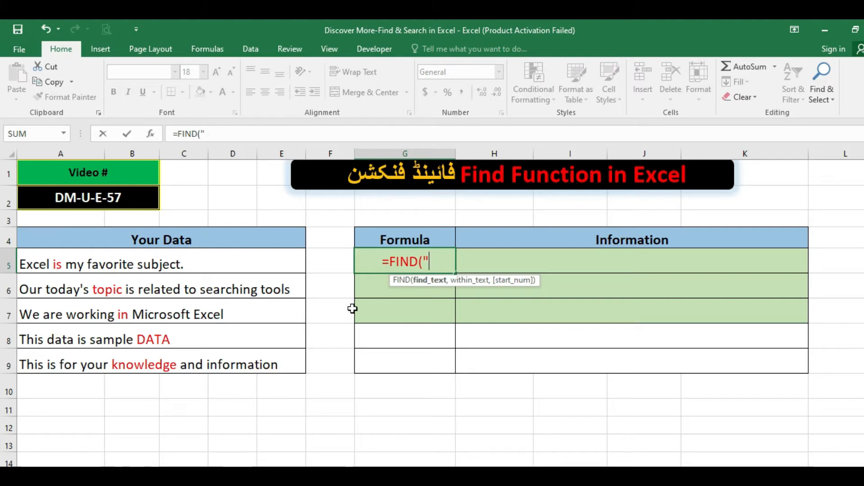
type("is")
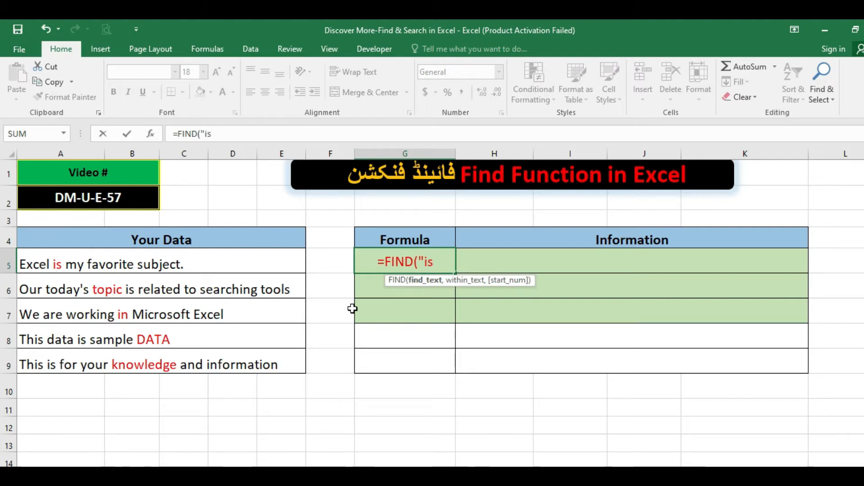
type("\",")
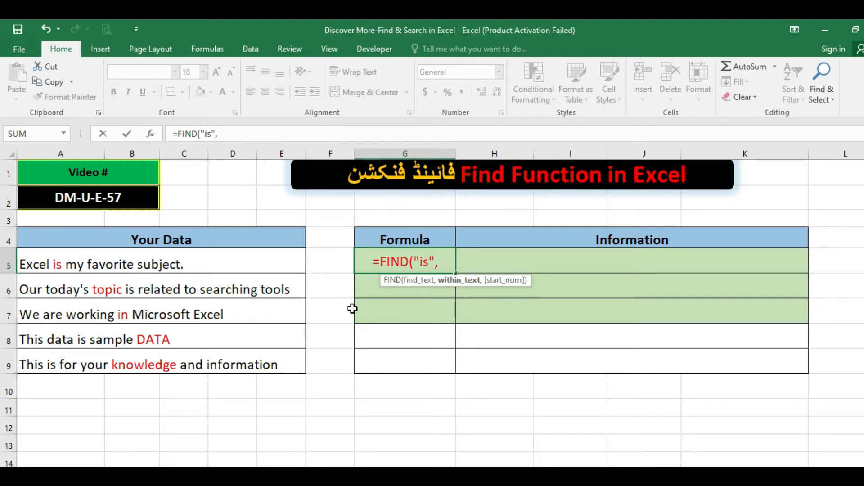
Complete the FIND formula in G5 with A5 as the text to search and 1 as the start position.
key("Left")
key("Left")
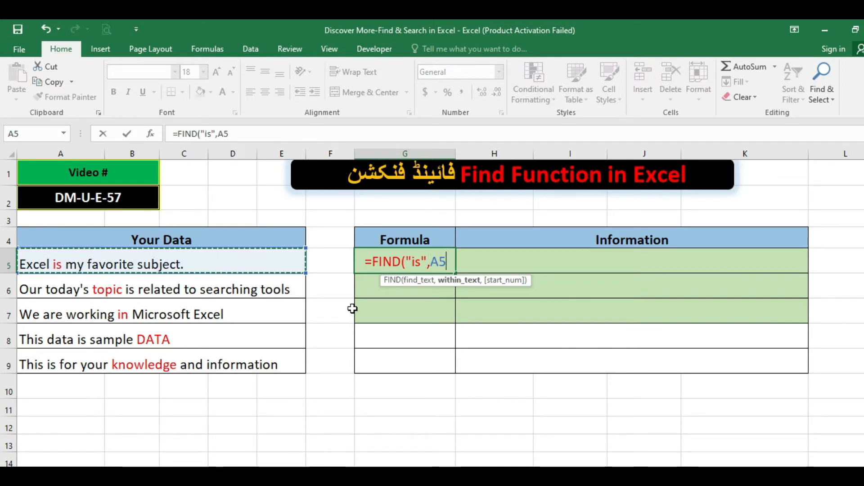
type(",")
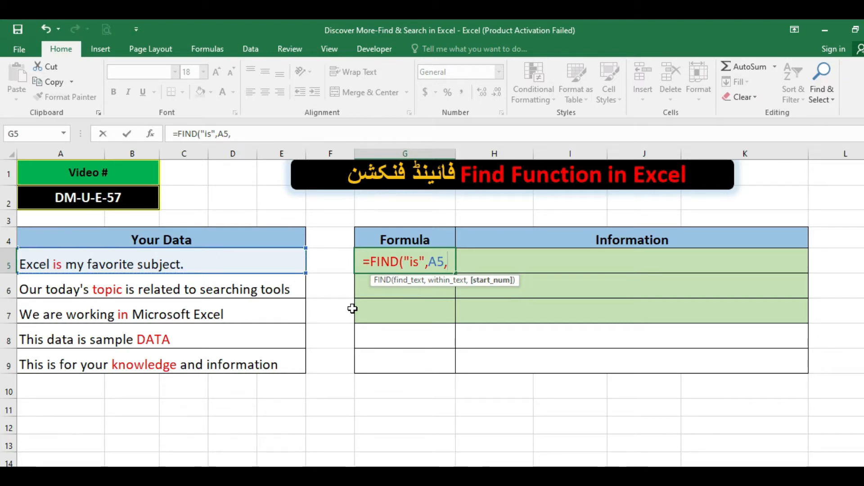
type("1")
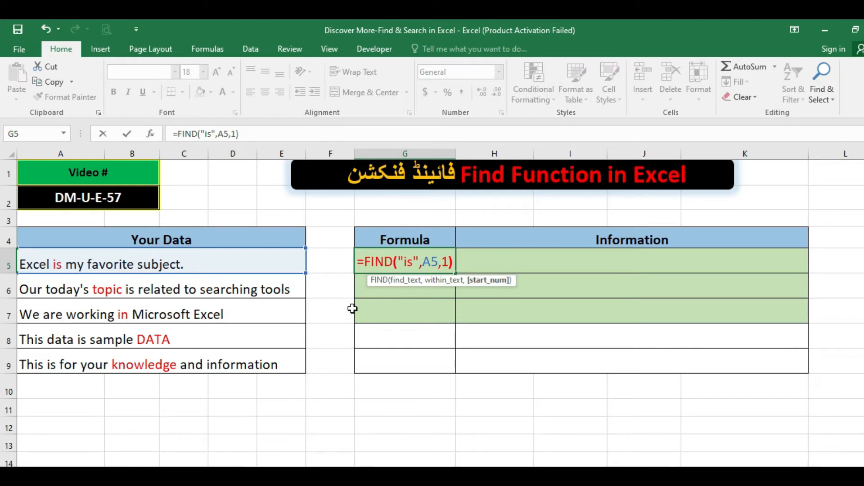
type(")")
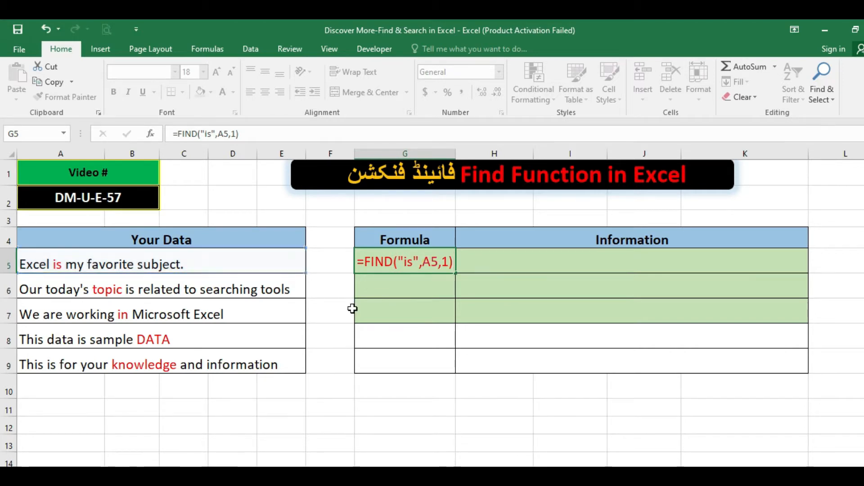
key("Return")
key("Up")
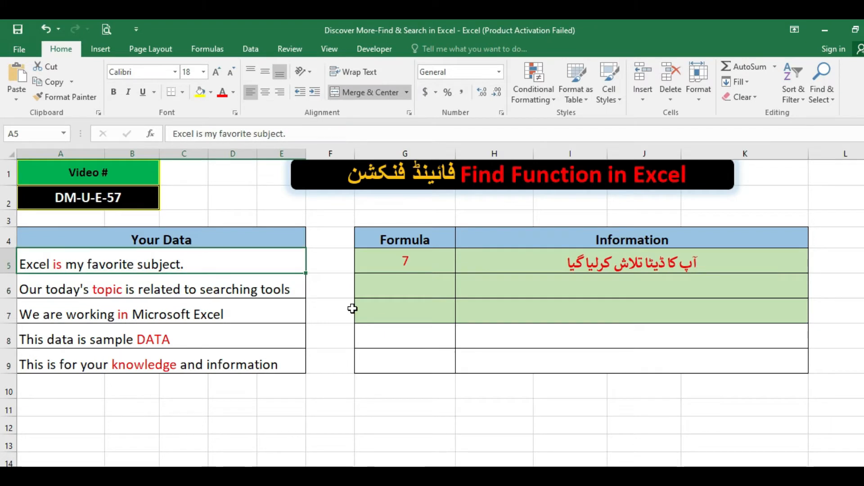
key("Right")
key("Right")
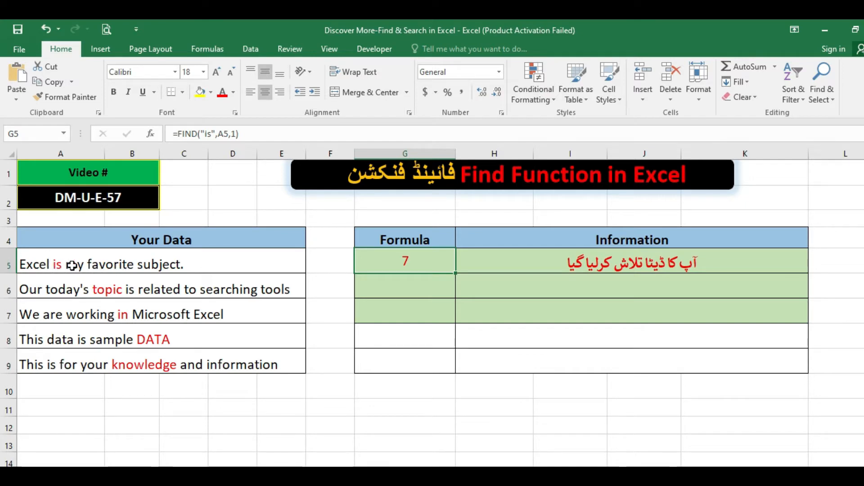
Enter the search word "topic" in cell F6, beside the second sentence.
left_click(405, 284)
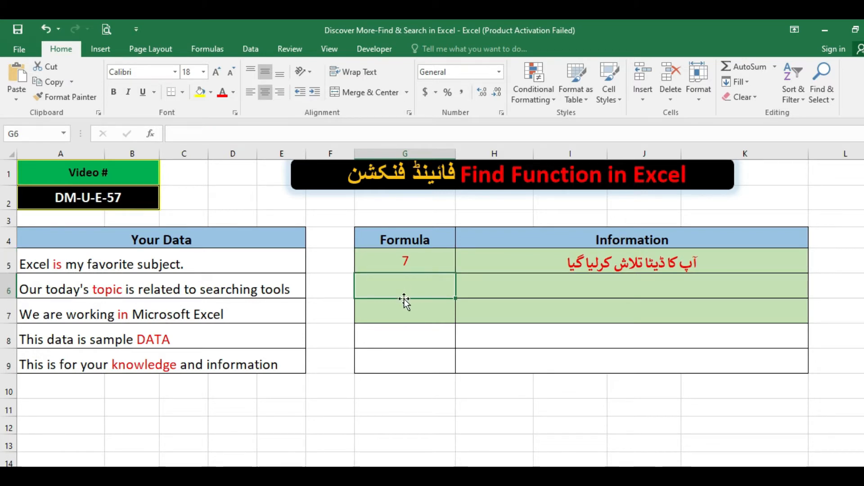
key("Left")
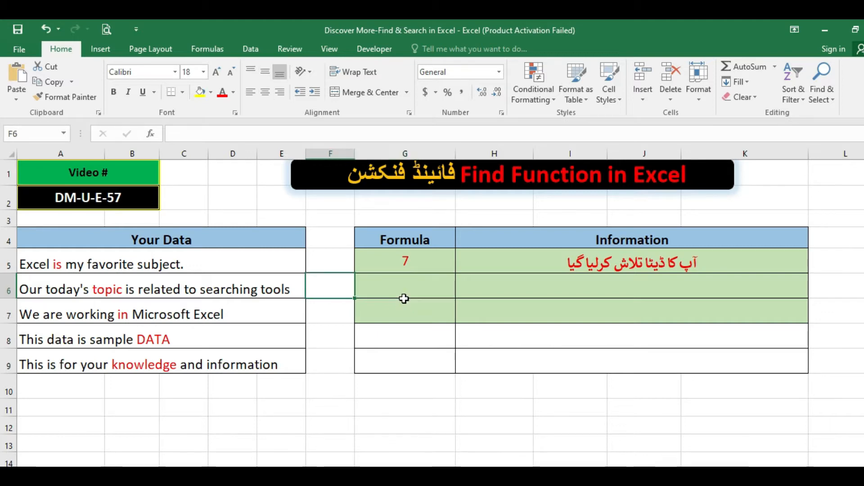
type("topic")
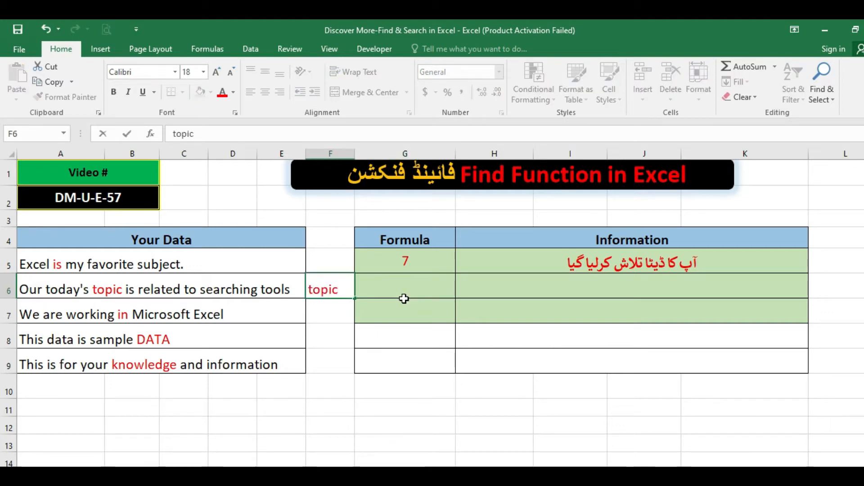
Enter the formula =FIND(F6,A6,1) in cell G6 to locate the word from F6 in the second sentence.
left_click(404, 297)
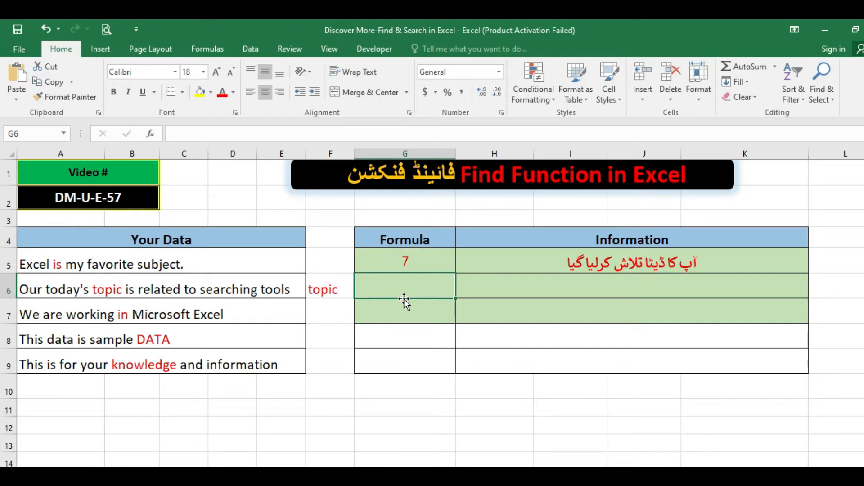
type("=fi")
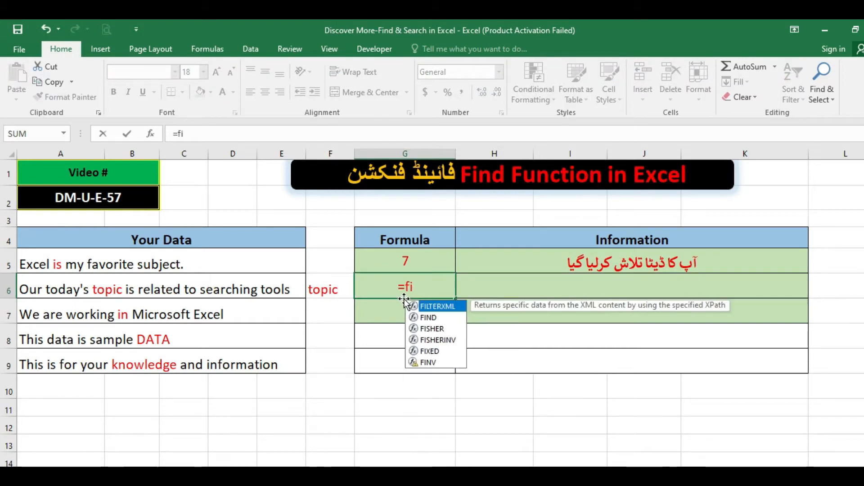
type("nd(")
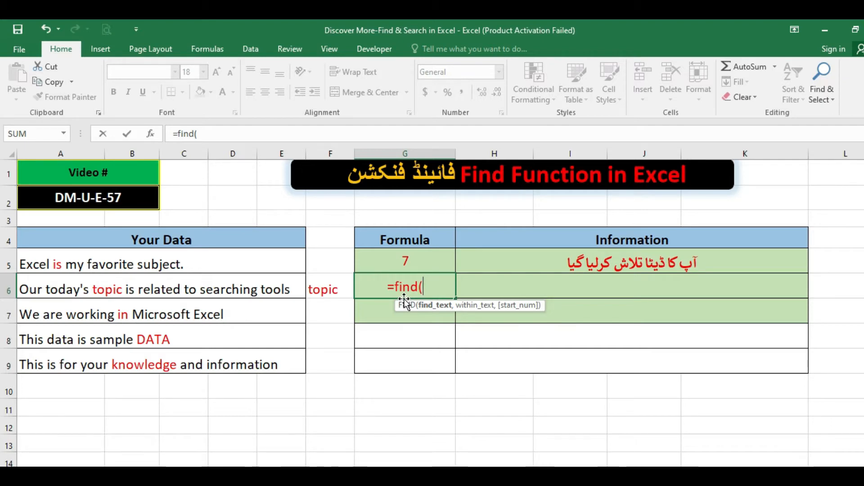
key("Left")
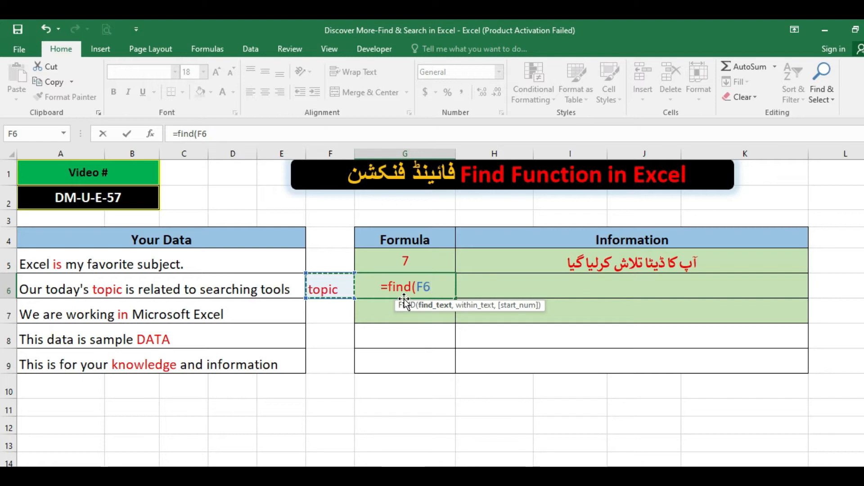
type(",")
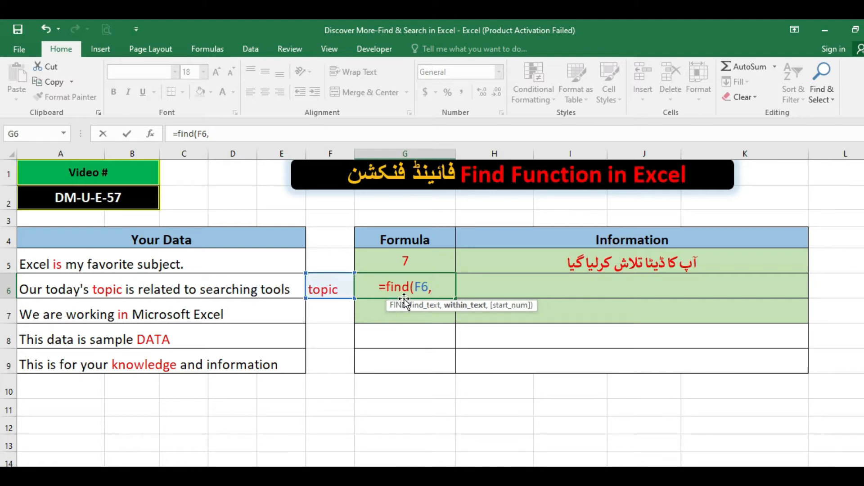
key("Left")
key("Left")
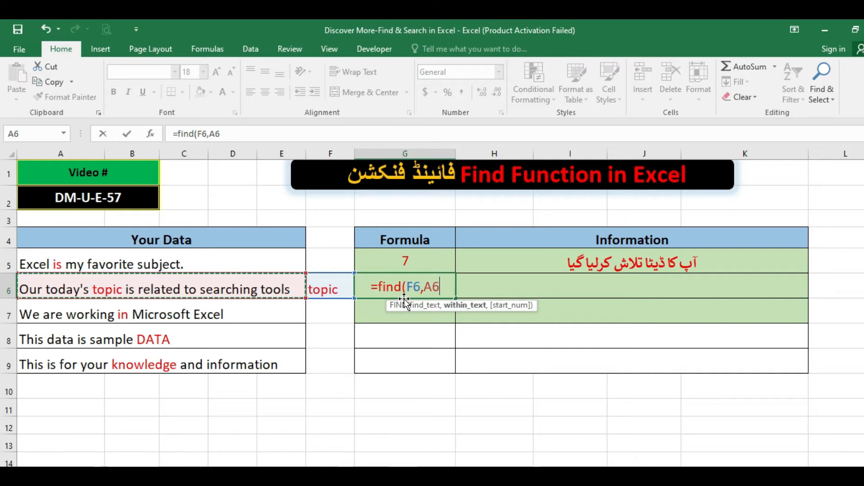
type(",1")
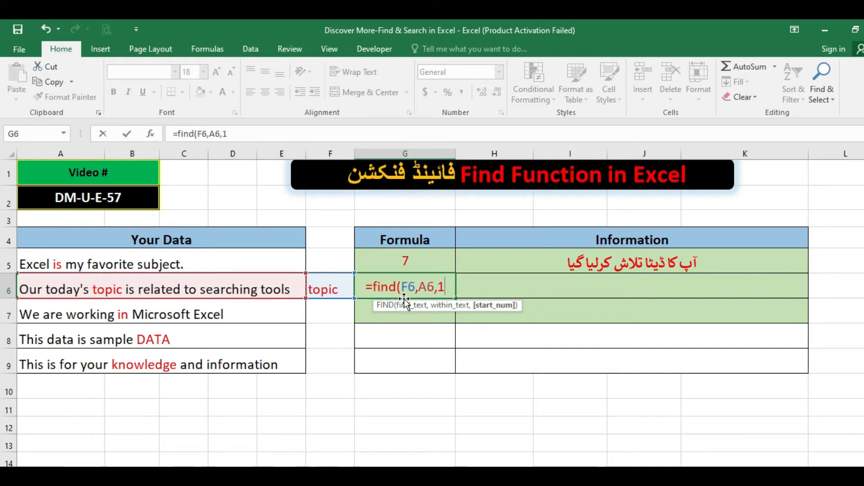
type(")")
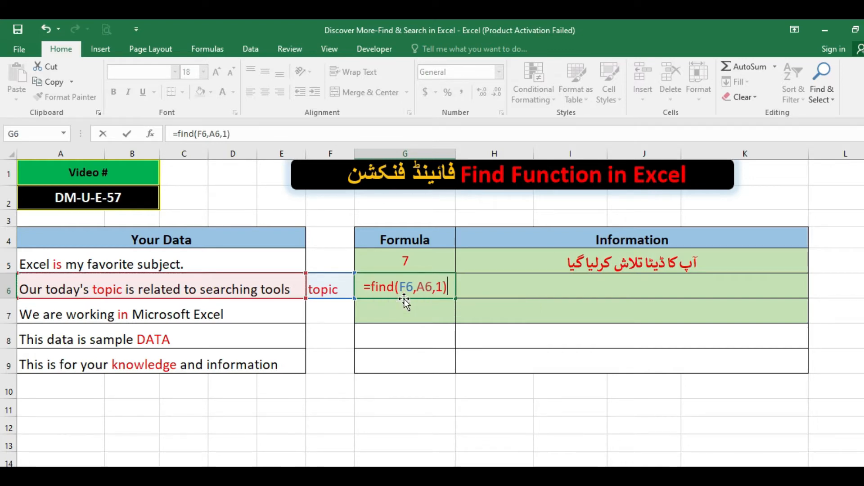
key("Return")
key("Up")
left_click(404, 297)
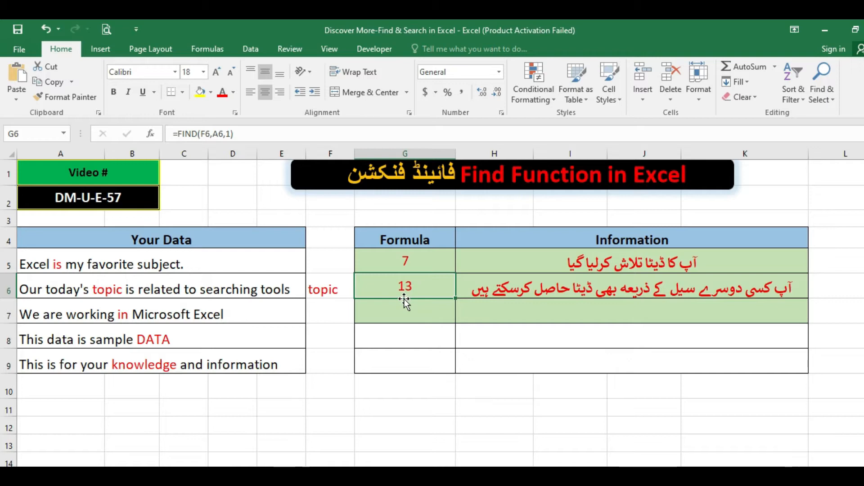
Enter the formula =FIND("in",A7,1) in cell G7 to locate "in" in the third sentence.
key("Down")
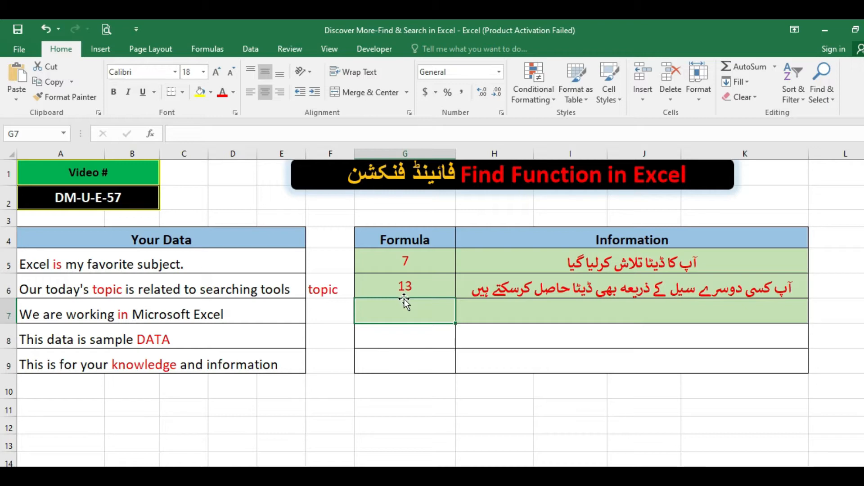
type("=fi")
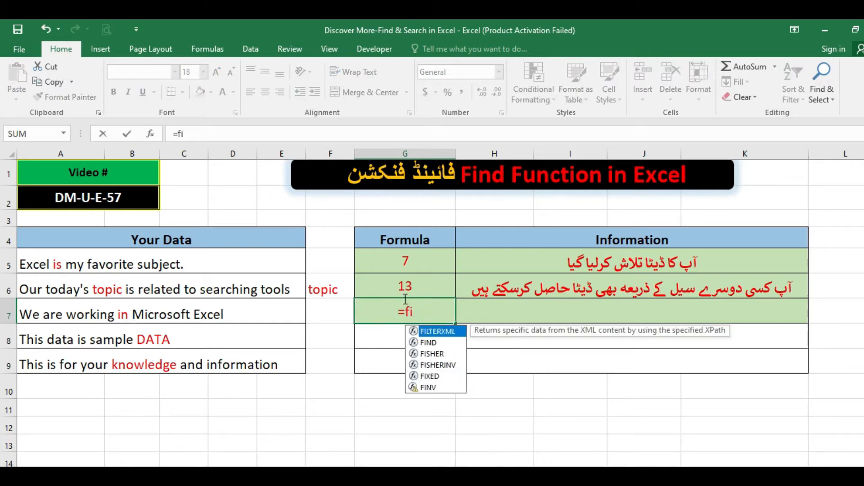
type("nd(")
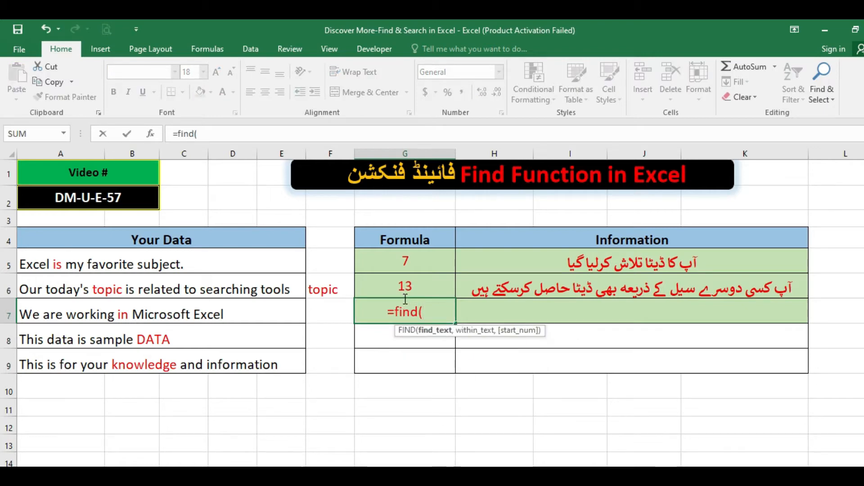
type("\"")
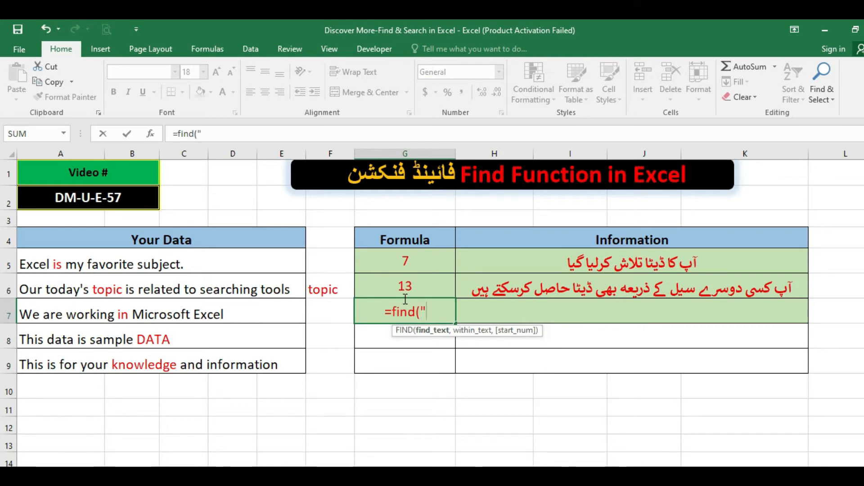
type("in\"")
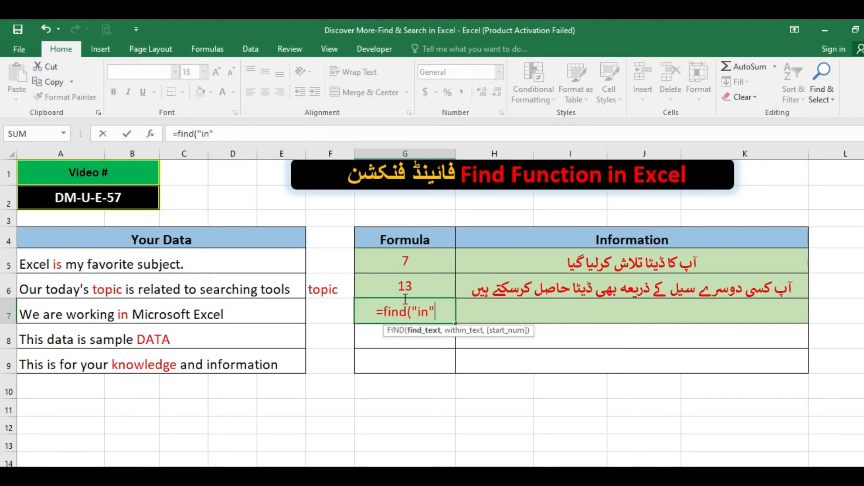
type(",")
key("Left")
key("Left")
type(",1)")
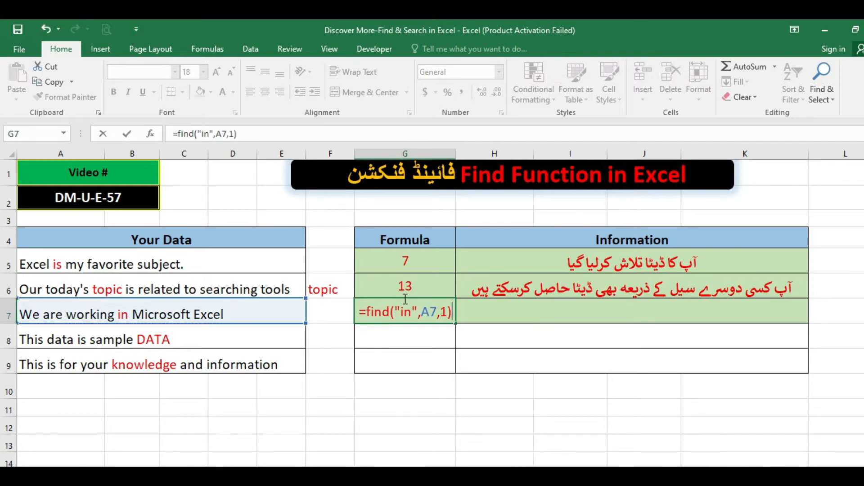
key("Return")
key("Up")
left_click(404, 301)
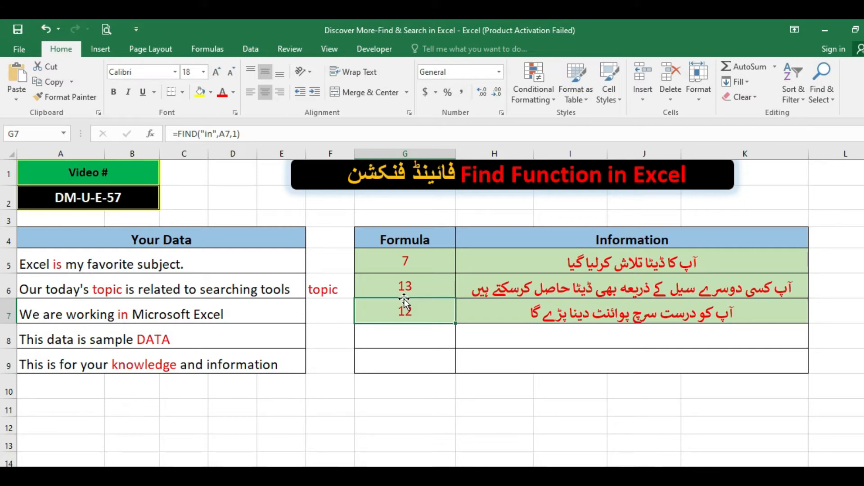
Highlight the letters "in" inside the word "working" in A7, and return to the formula in G7.
double_click(100, 314)
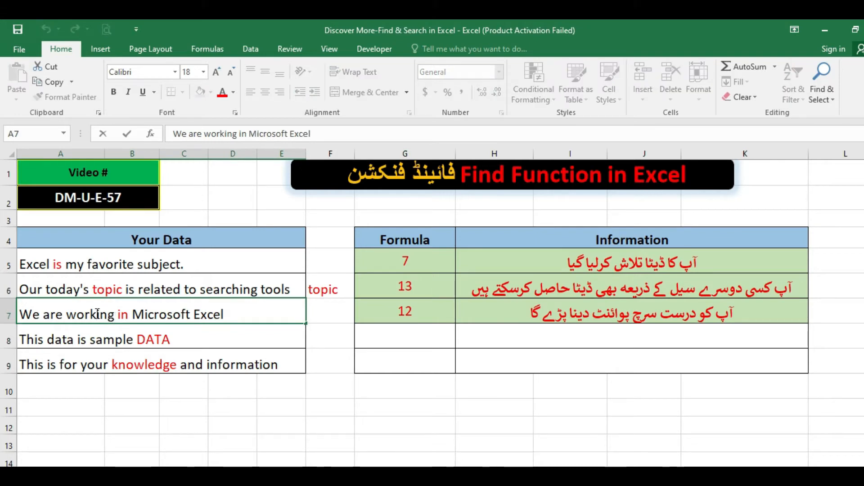
key("shift+Right")
key("shift+Right")
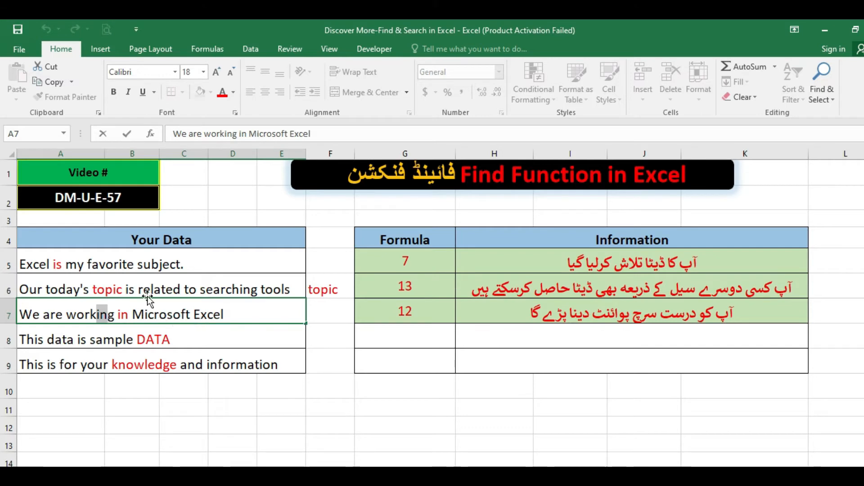
left_click(407, 313)
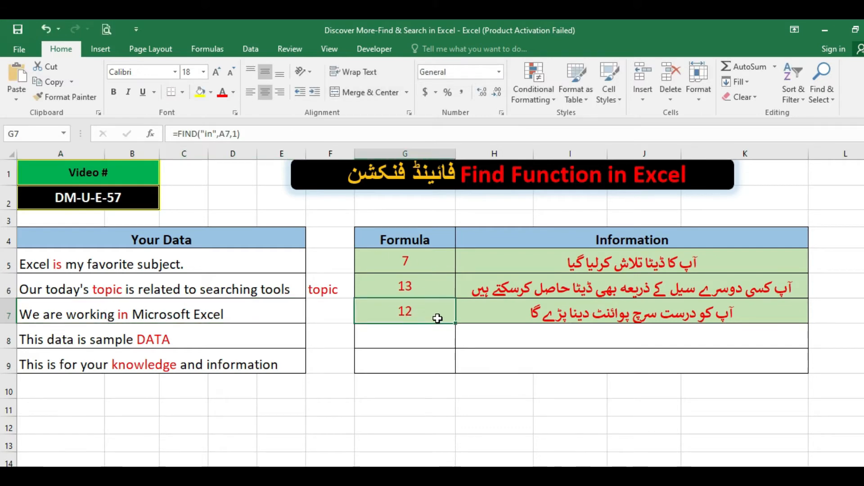
Set the start position in the G7 formula to 13, making it =FIND("in",A7,13).
left_click(237, 132)
type("3")
key("Return")
key("Up")
Review the third sentence in A7 and compare the FIND formulas in G5, G6 and G7.
left_click(123, 315)
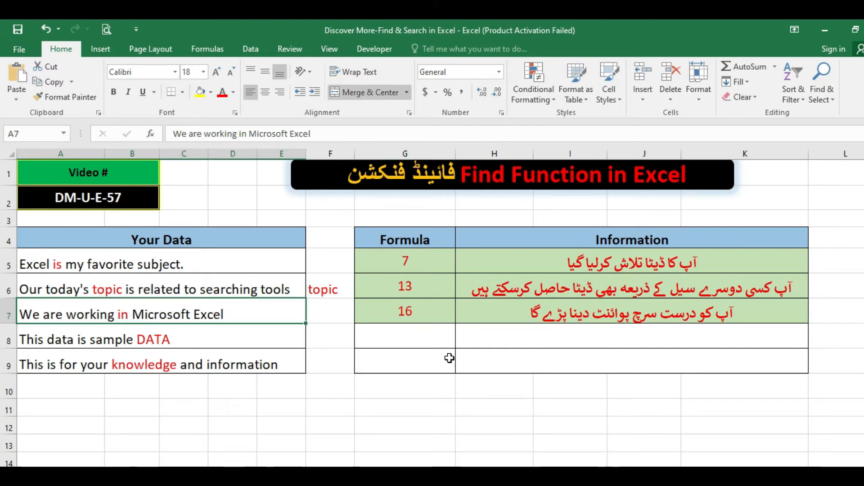
left_click(419, 313)
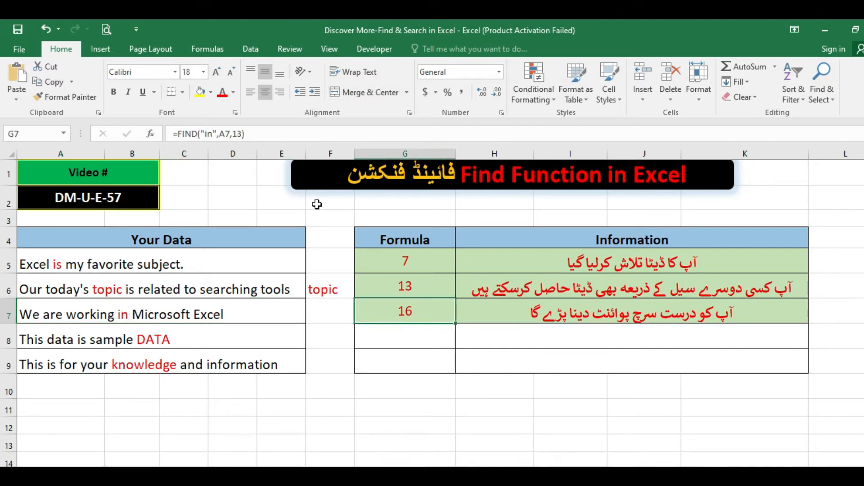
left_click(401, 281)
left_click(407, 258)
left_click(405, 282)
left_click(391, 308)
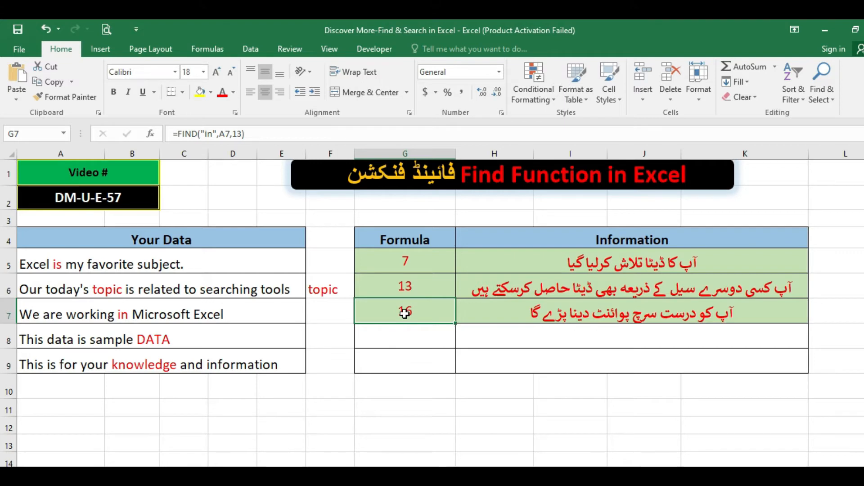
left_click(410, 287)
left_click(403, 315)
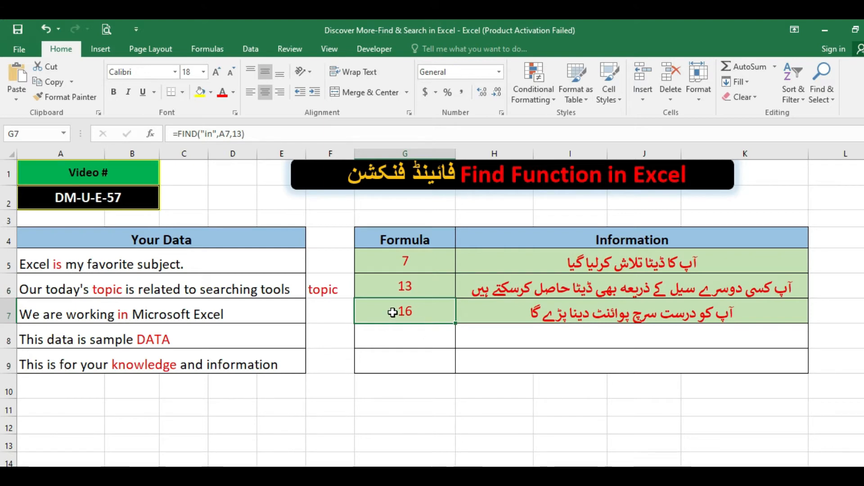
Enter the formula =FIND("data",A8,1) in cell G8 to look for lowercase "data" in the fourth sentence.
left_click(402, 337)
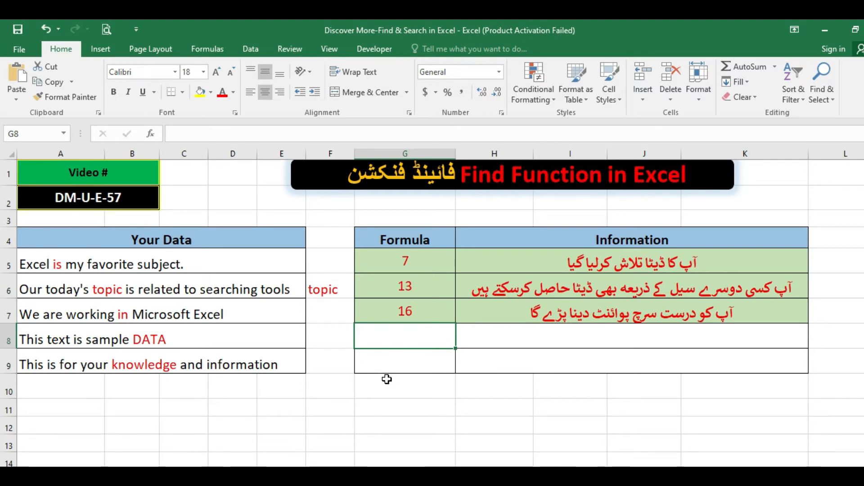
type("=")
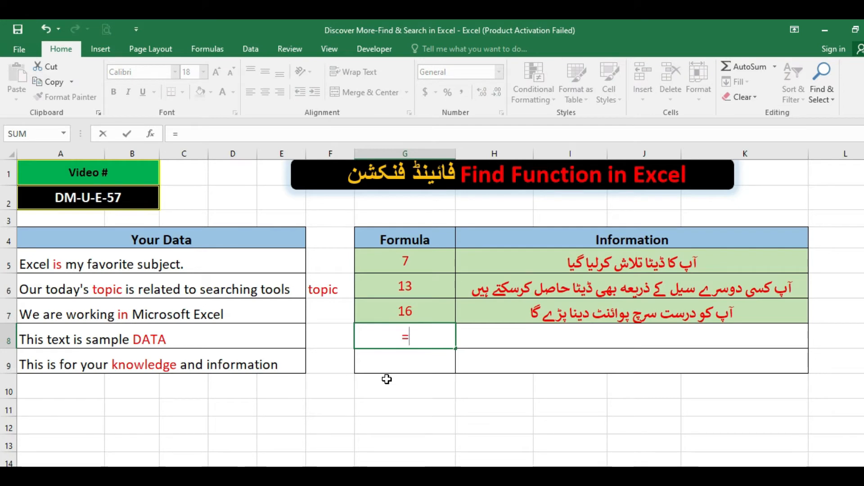
type("find")
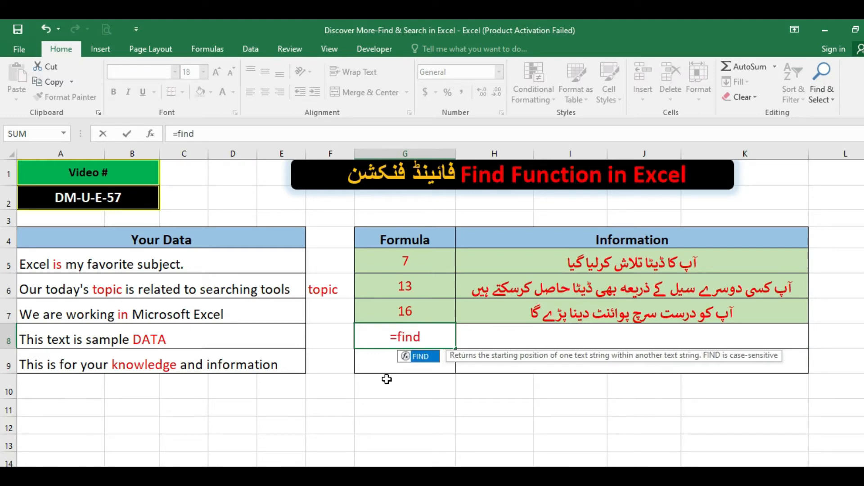
type("(")
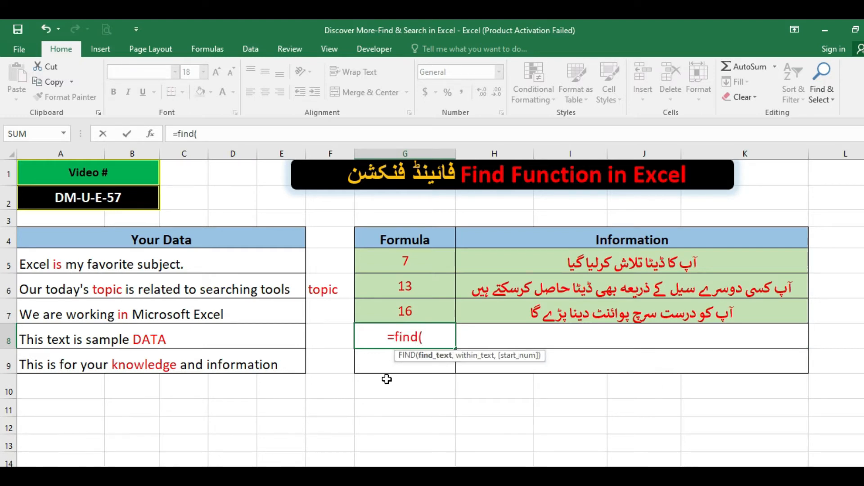
type("\"")
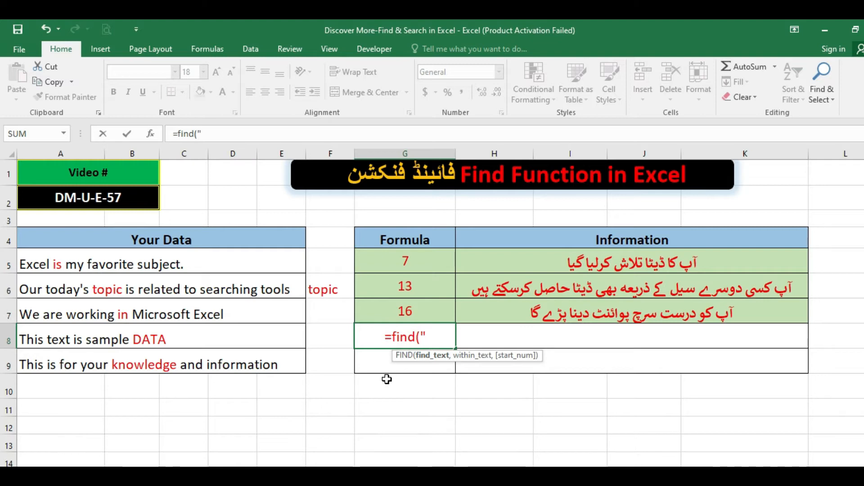
type("data")
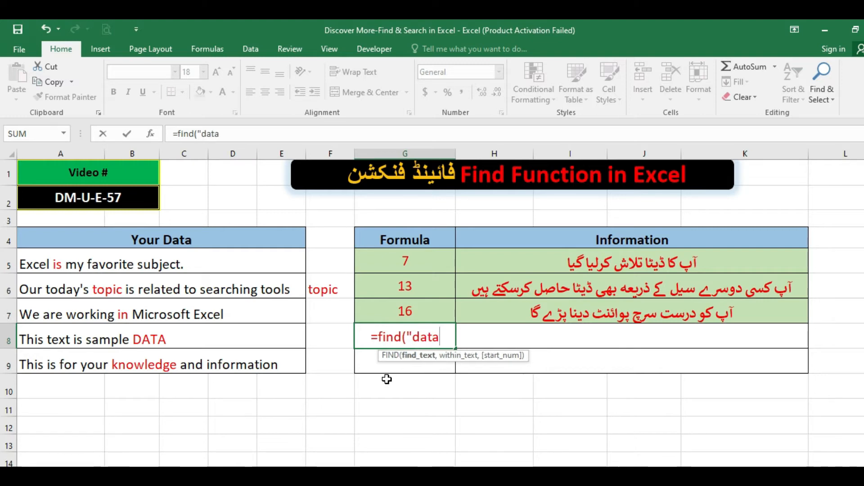
type("\",")
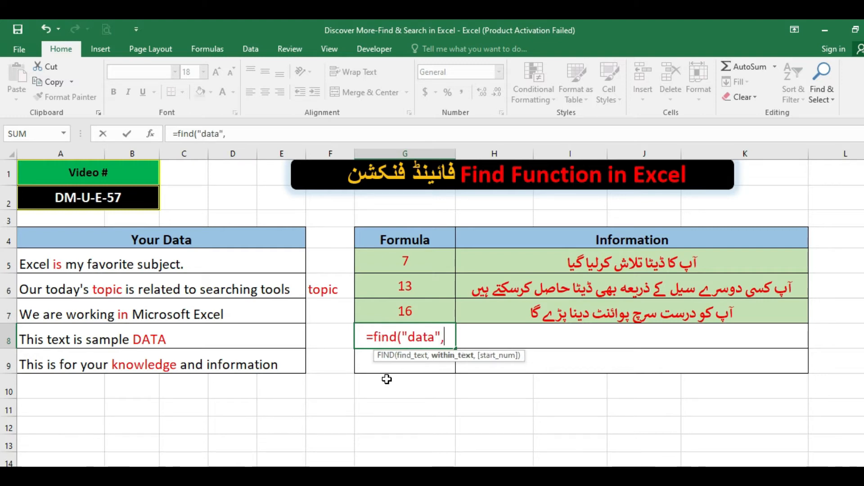
key("Left")
key("Left")
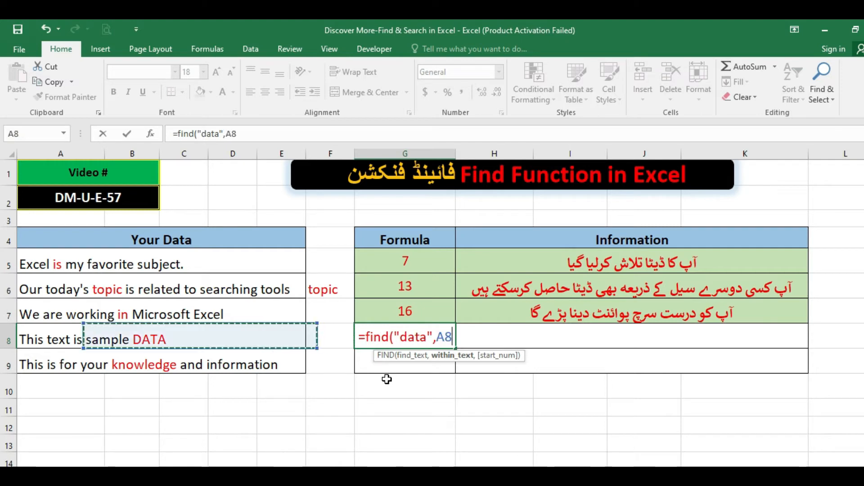
type(",1)")
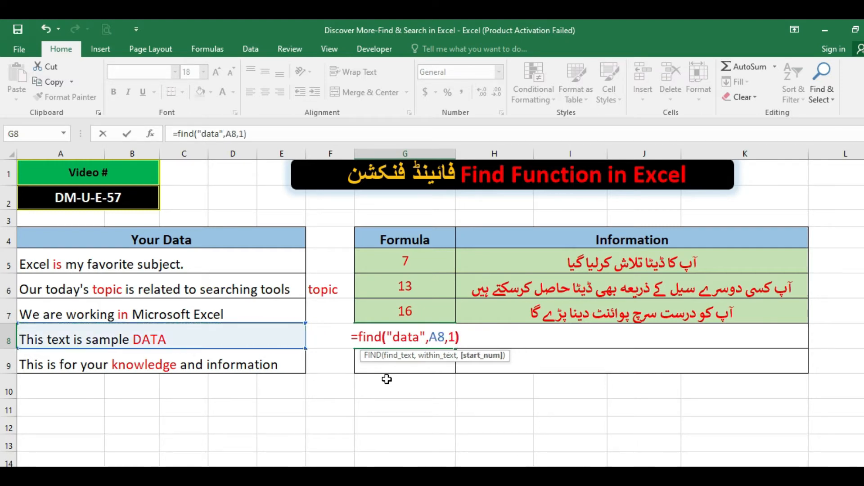
key("Return")
key("Up")
key("Right")
key("Right")
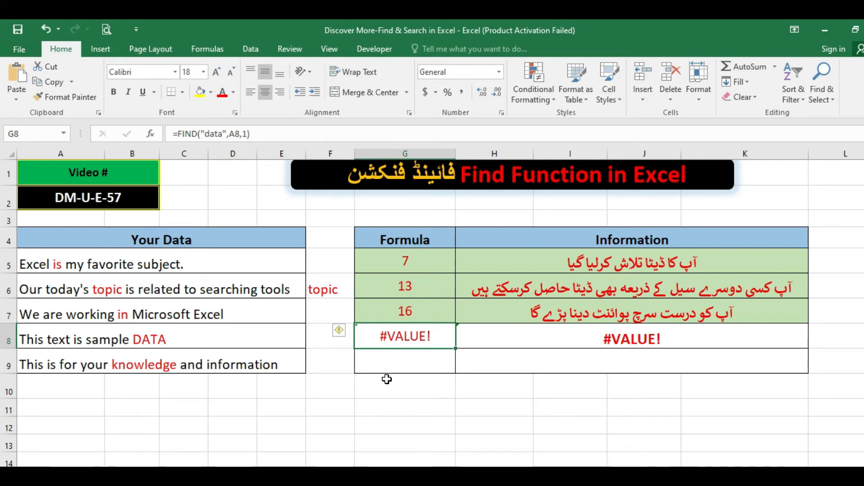
Change the search text in the G8 formula to uppercase "DATA", making it =FIND("DATA",A8,1).
left_click(205, 134)
left_click_drag(205, 134, 223, 134)
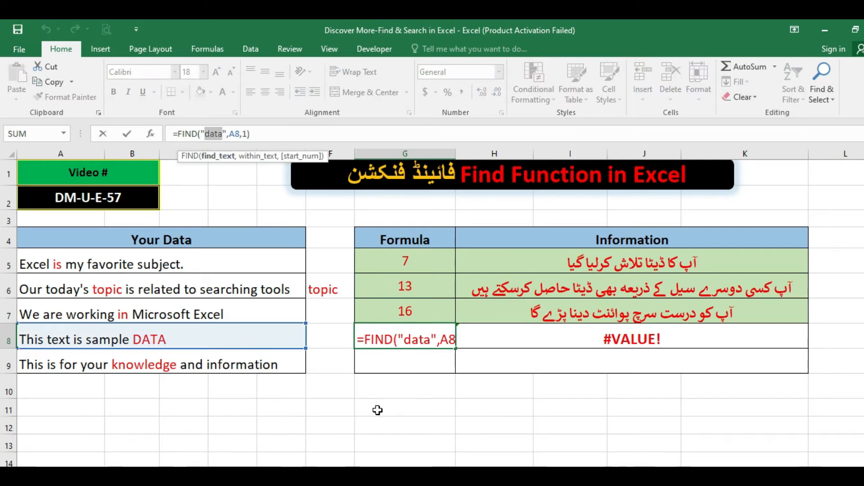
type("DATA")
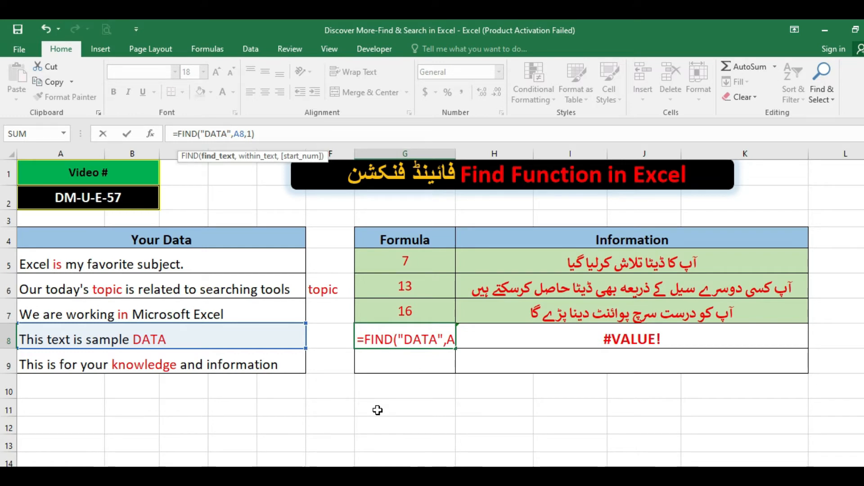
key("ctrl+Return")
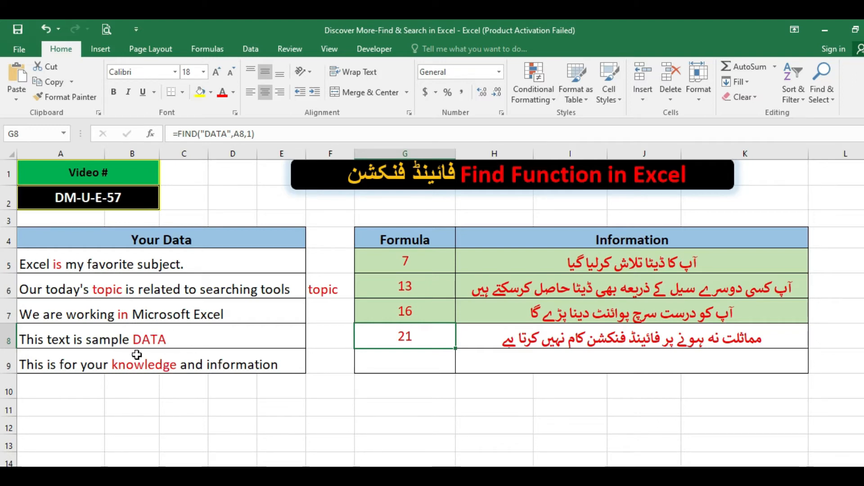
Enter the formula =FIND("know*",A9,1) in cell G9 to test a wildcard search in the fifth sentence.
left_click(426, 362)
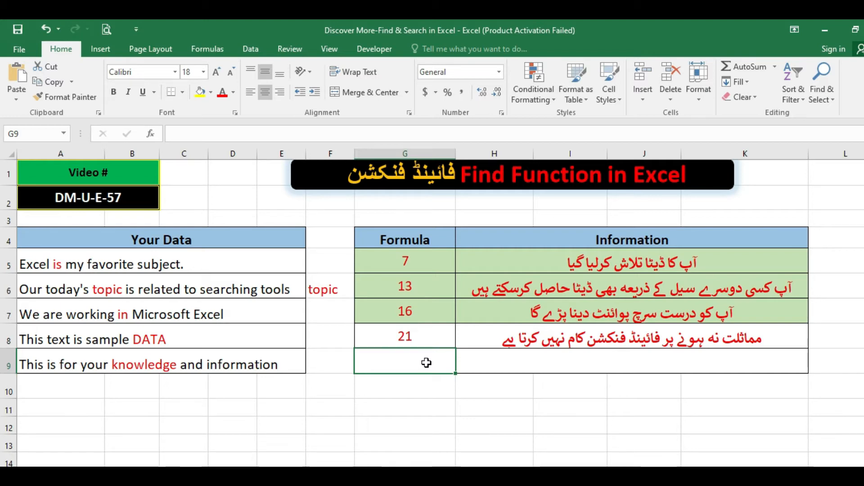
type("=FIND")
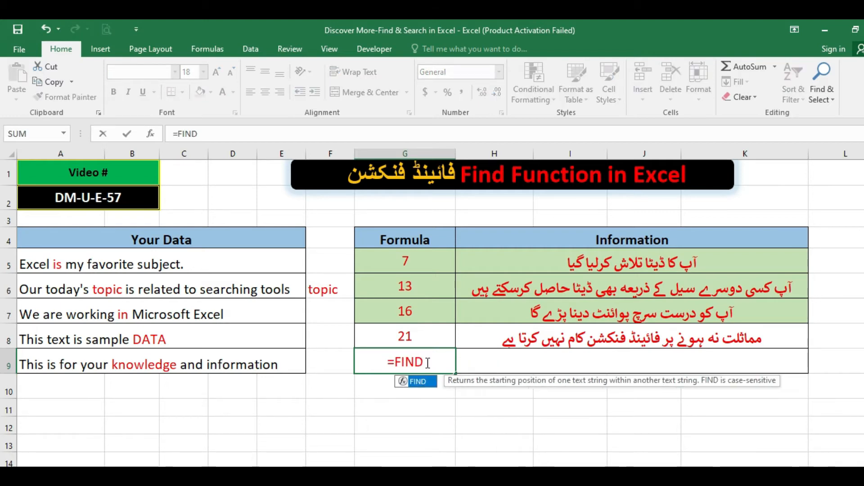
type("(\"")
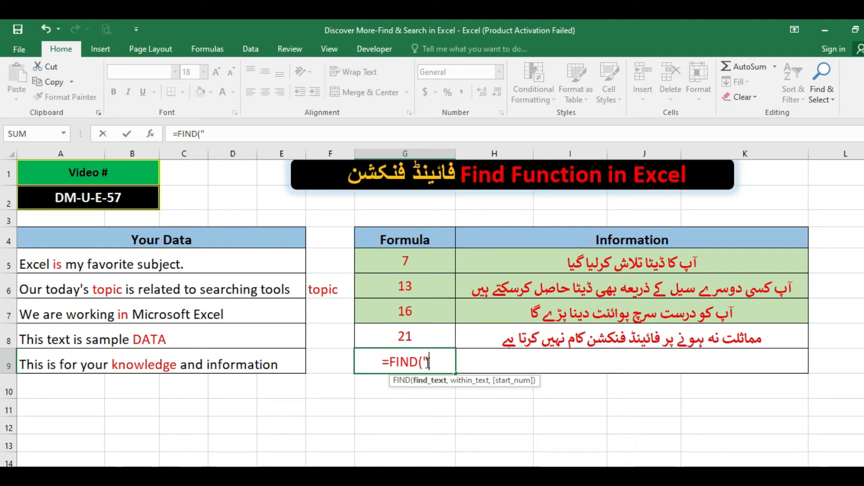
type("KNOW")
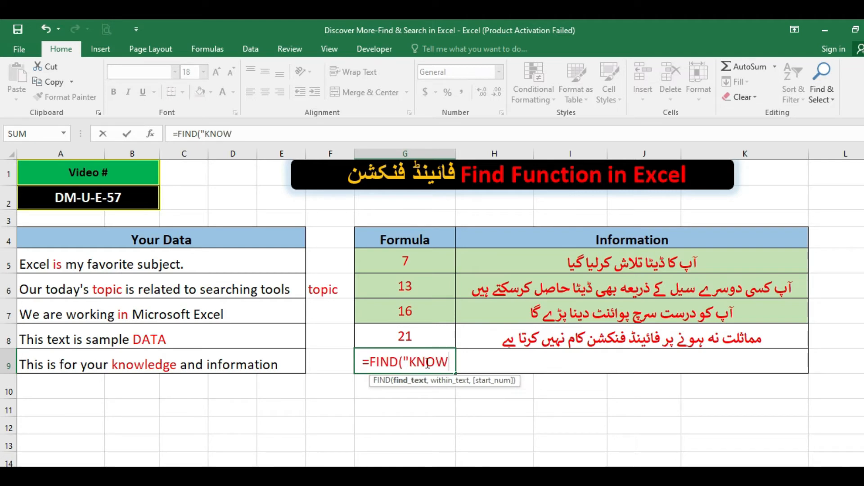
key("BackSpace")
key("BackSpace")
key("BackSpace")
key("BackSpace")
type("know")
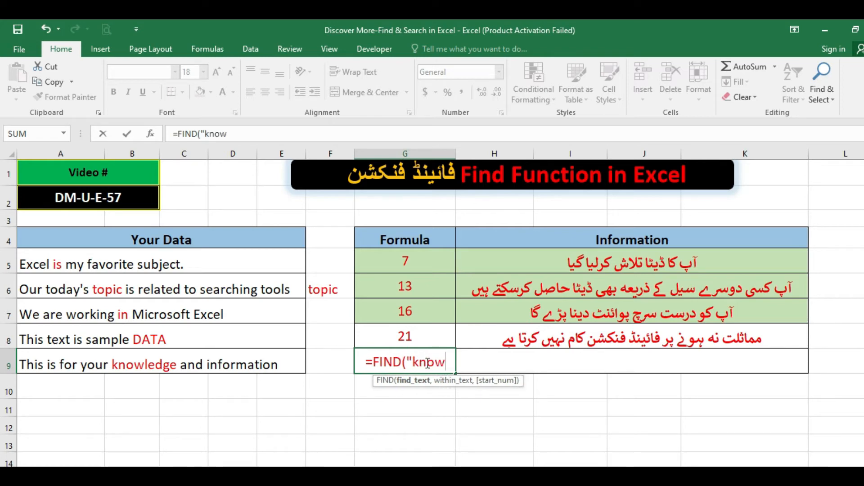
type("*")
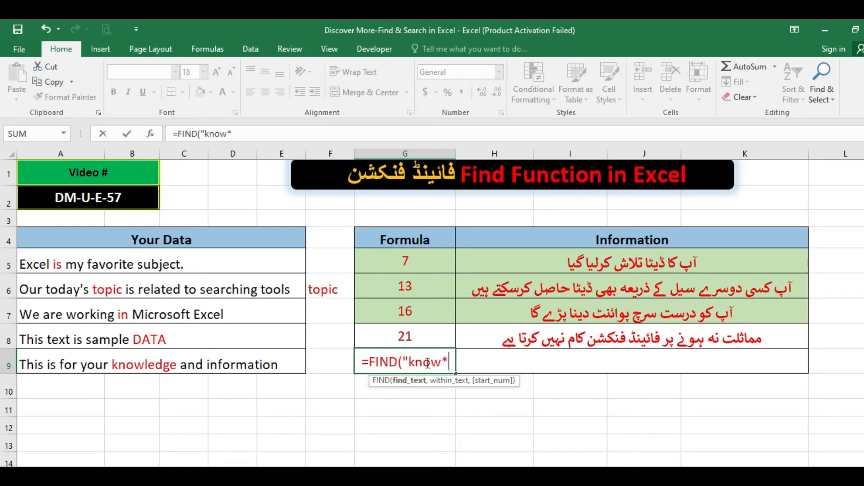
type("\"")
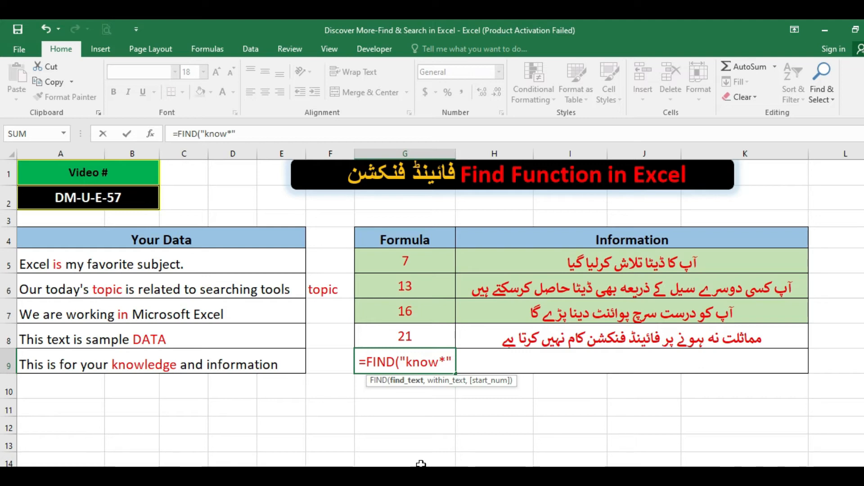
type(",")
key("Left")
key("Left")
type(",1,)")
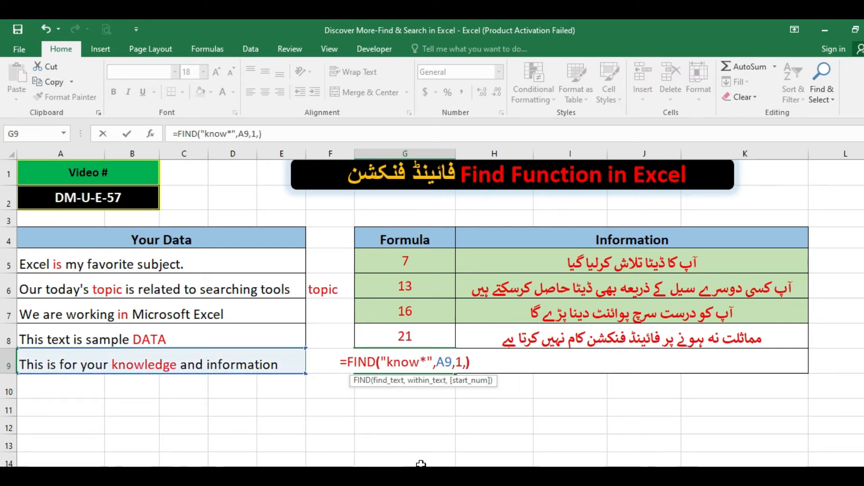
key("Return")
key("BackSpace")
key("Return")
key("Up")
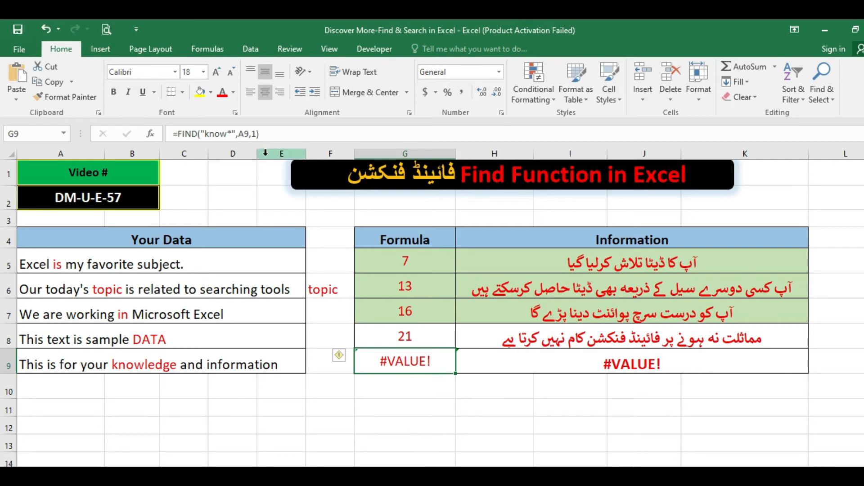
left_click(232, 133)
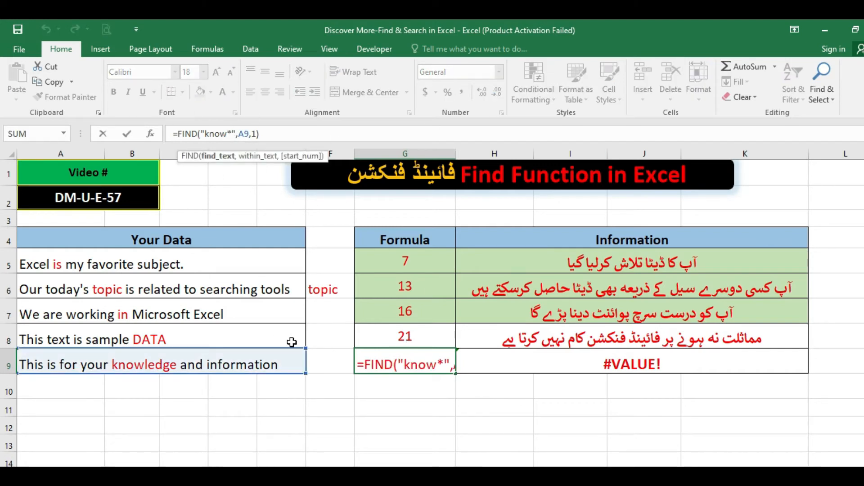
key("ctrl+Return")
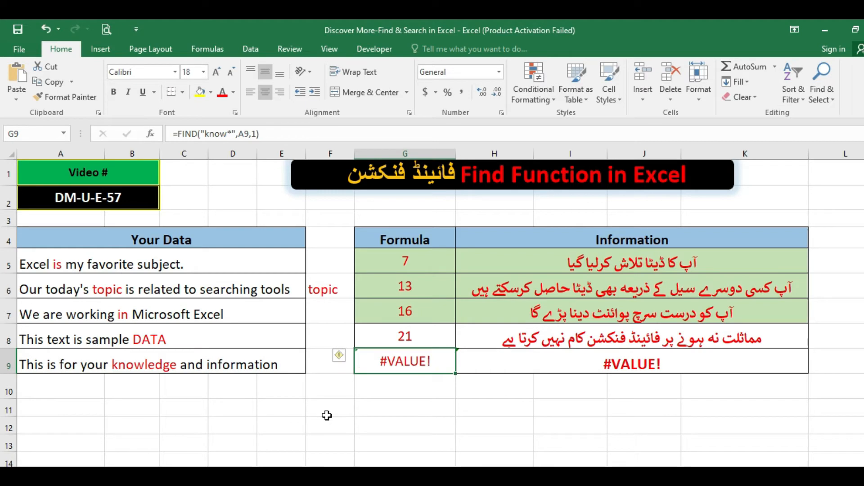
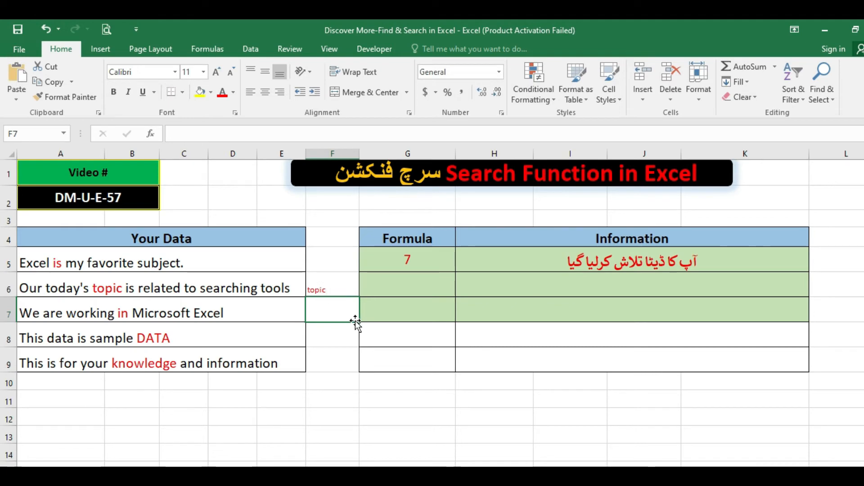
Centre the word "topic" in F6 and enter the formula =SEARCH(F6,A6,1) in G6 to look for it in the second sentence.
left_click(265, 91)
left_click(408, 291)
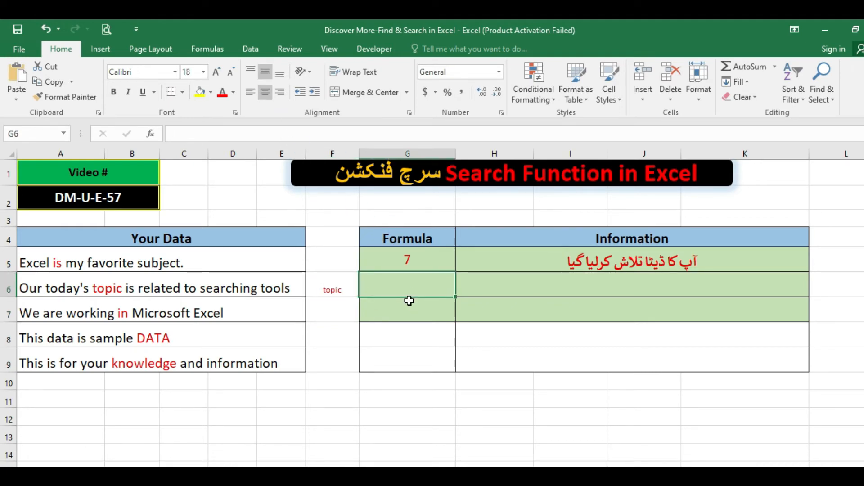
type("=search(")
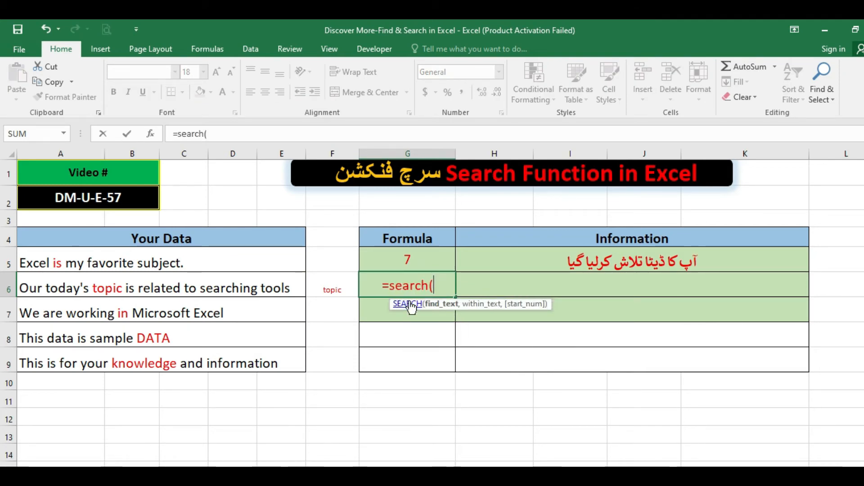
key("Left")
type(",")
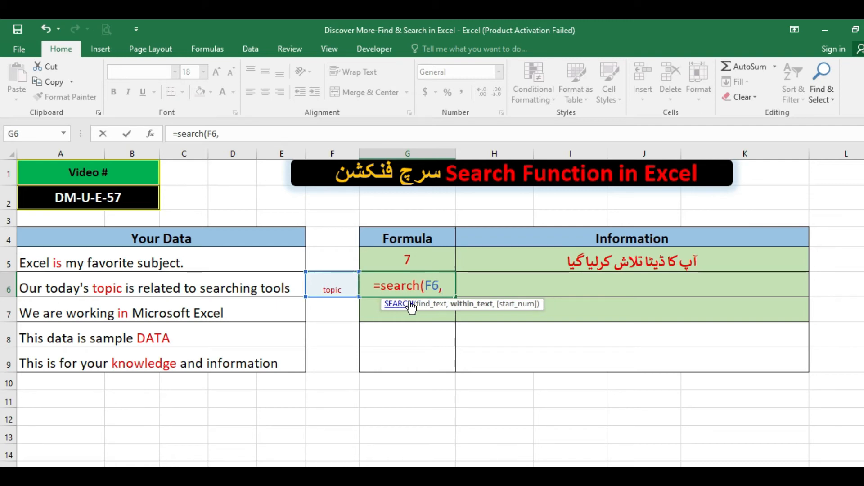
key("Left")
key("Left")
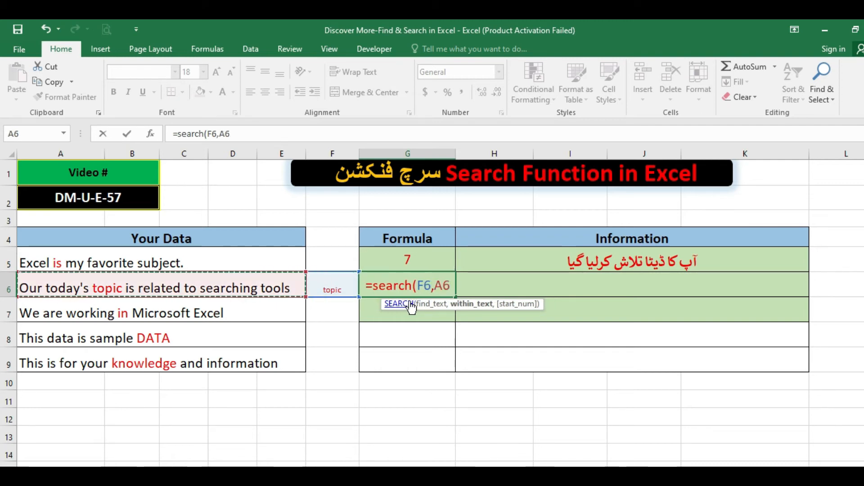
type(",1")
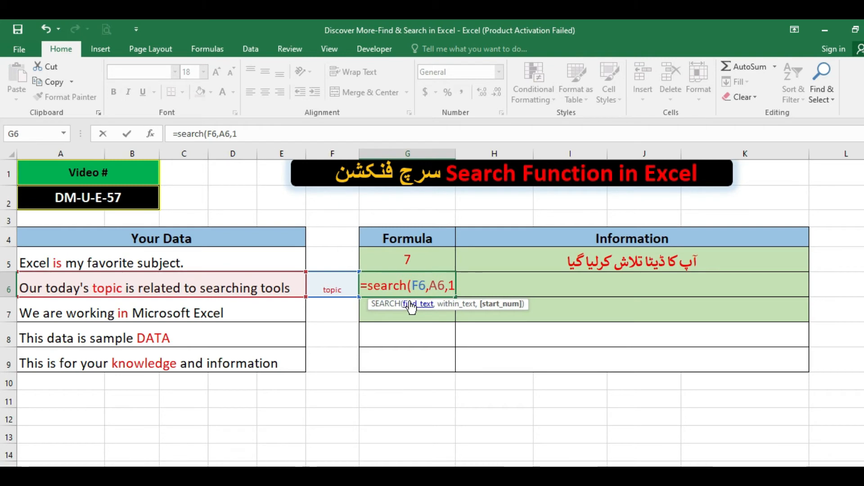
type(")")
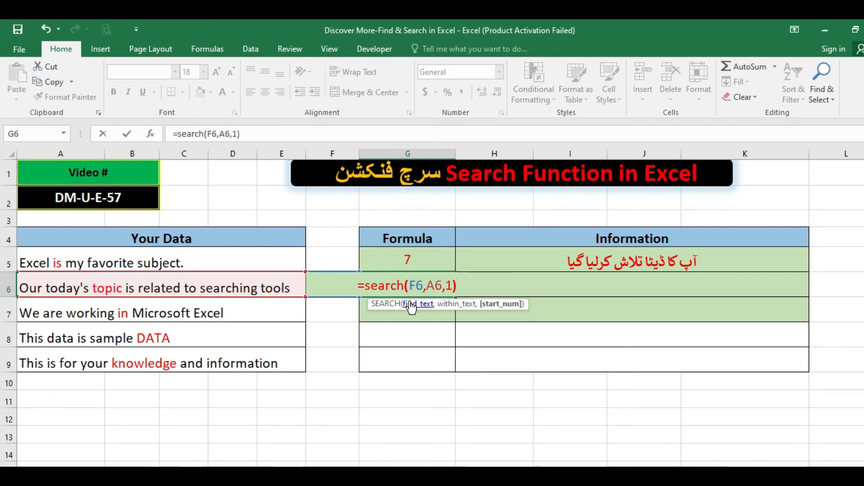
key("Return")
key("Up")
key("Right")
key("Right")
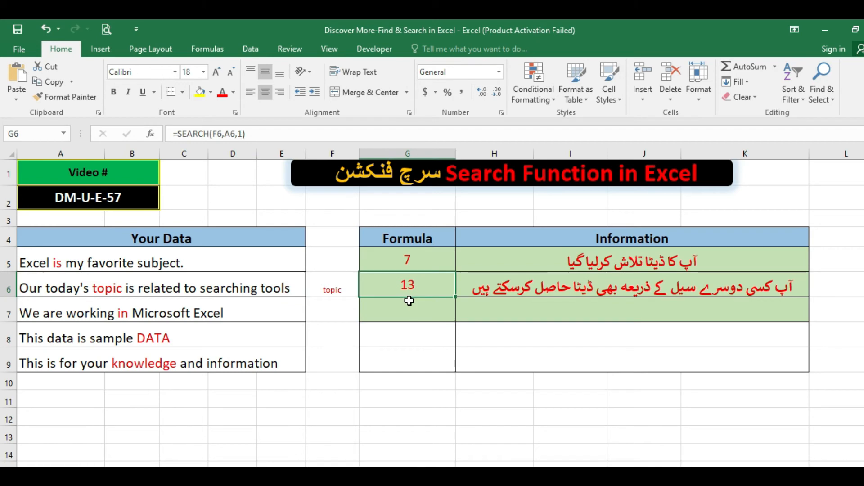
Enter the formula =SEARCH("in",A7,1) in cell G7 to look for "in" in the third sentence.
key("Down")
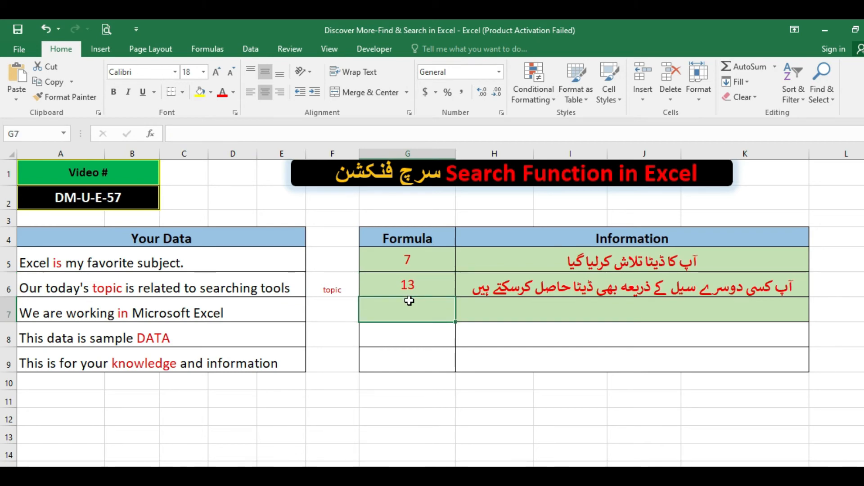
type("=")
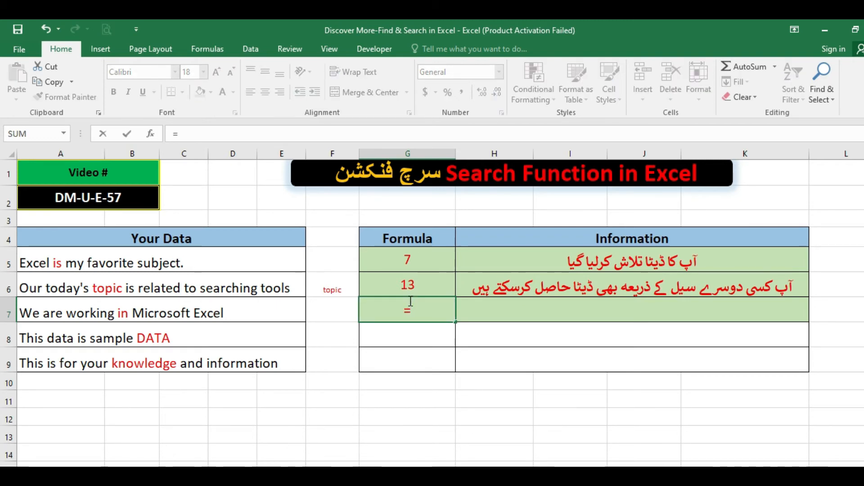
type("search")
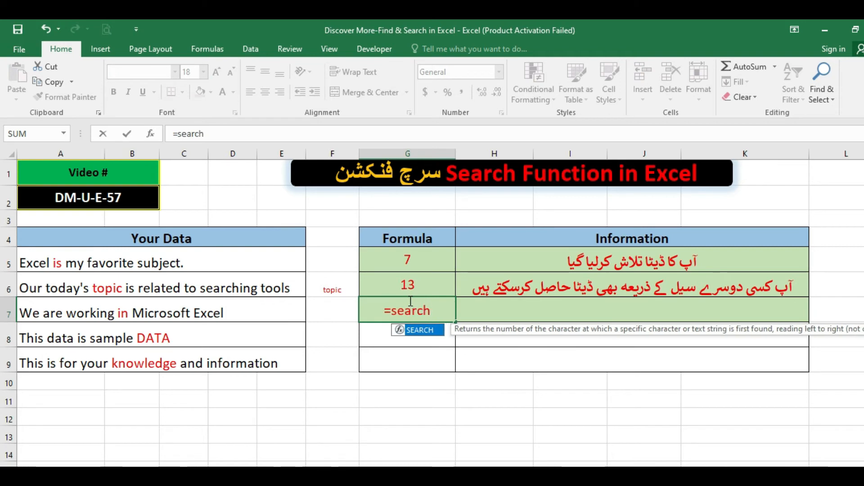
type("(")
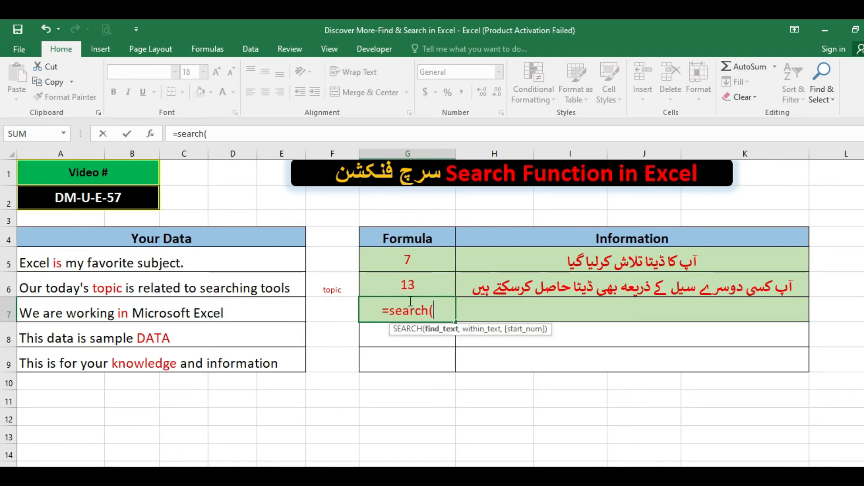
type("\"in\",")
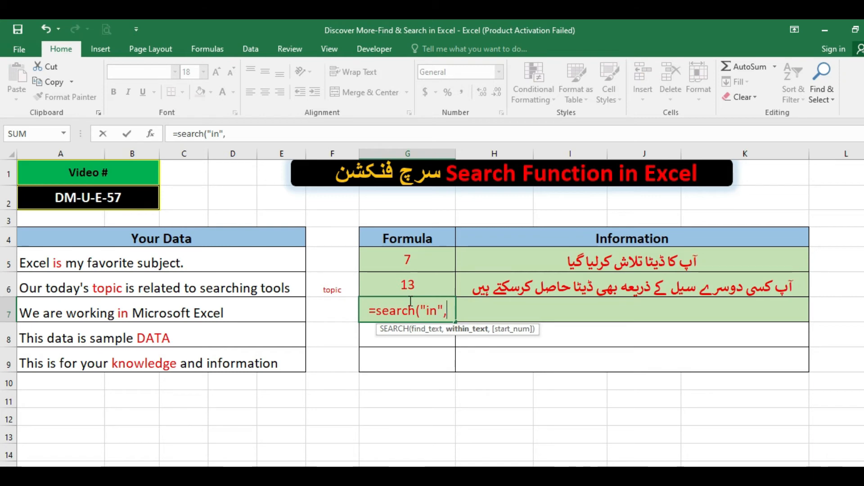
key("Left")
key("Left")
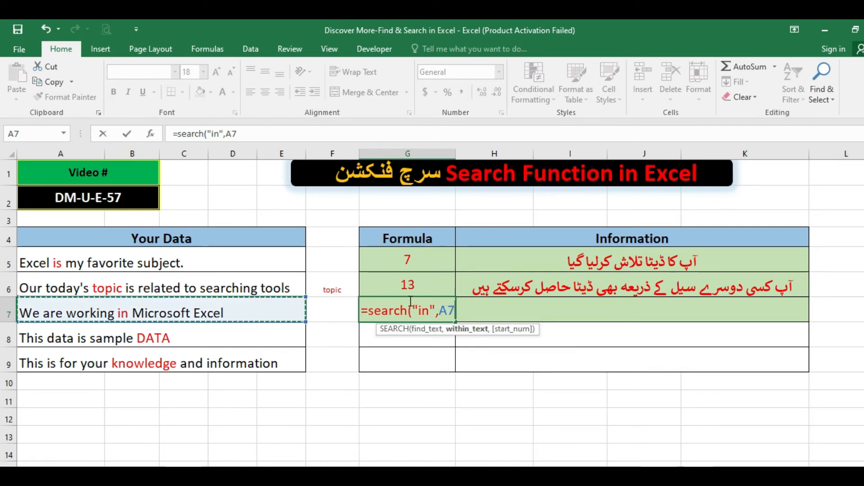
type(",1)")
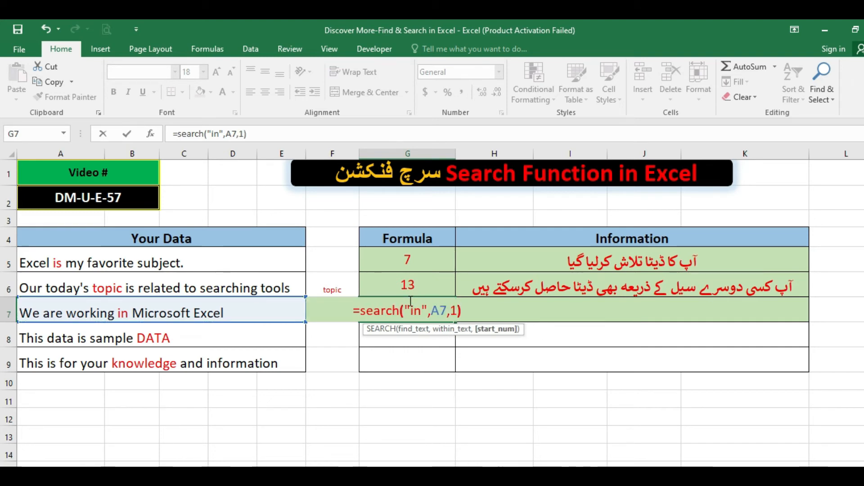
key("Return")
Set the start position in the G7 formula to 13, making it =SEARCH("in",A7,13).
left_click(409, 301)
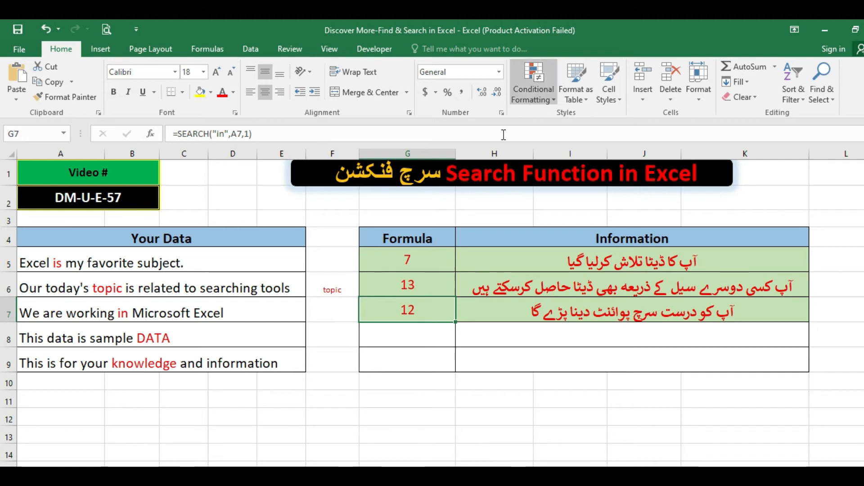
left_click(249, 134)
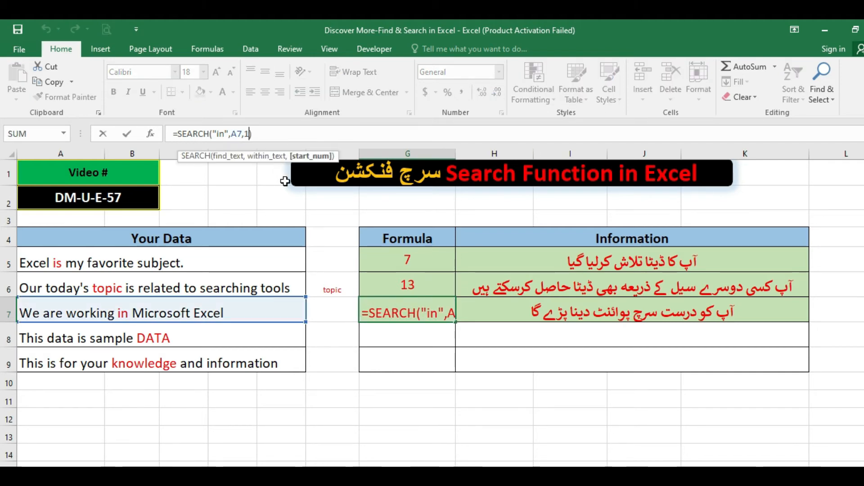
type("3")
key("Return")
key("Up")
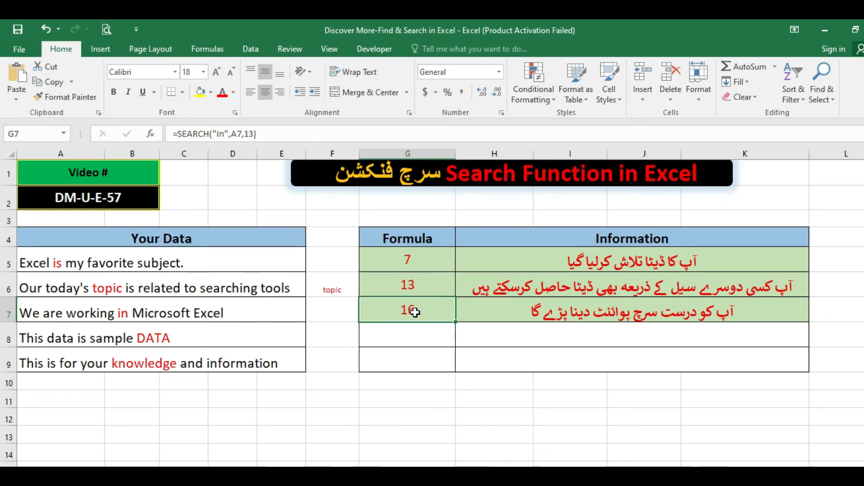
double_click(249, 133)
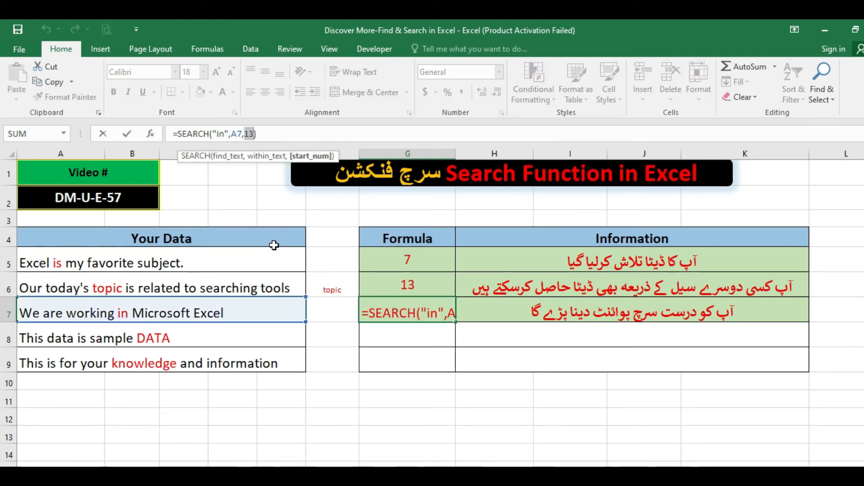
key("ctrl+Return")
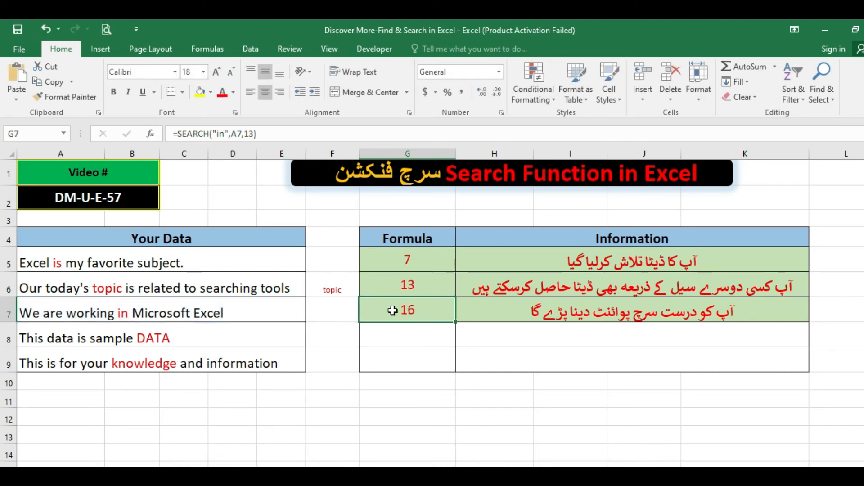
Reword the fourth sentence in A8 as "This text is sample DATA" and enter the formula =SEARCH("data",A8,1) in G8.
left_click(403, 335)
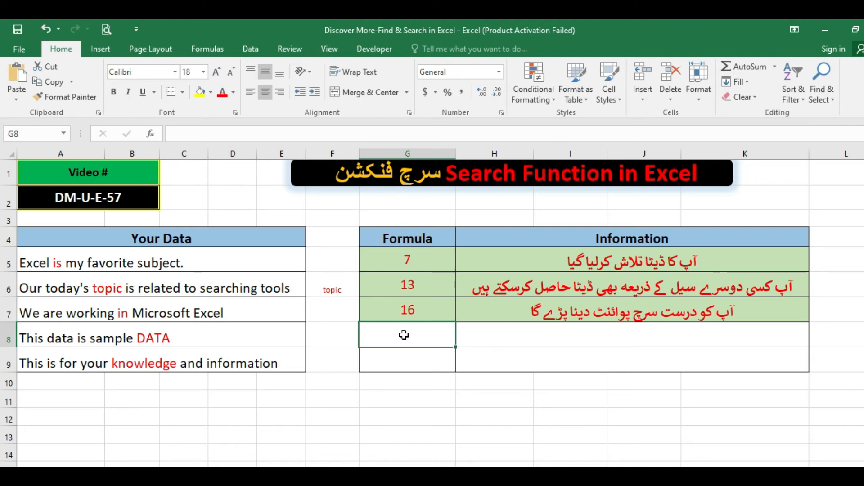
type("=search")
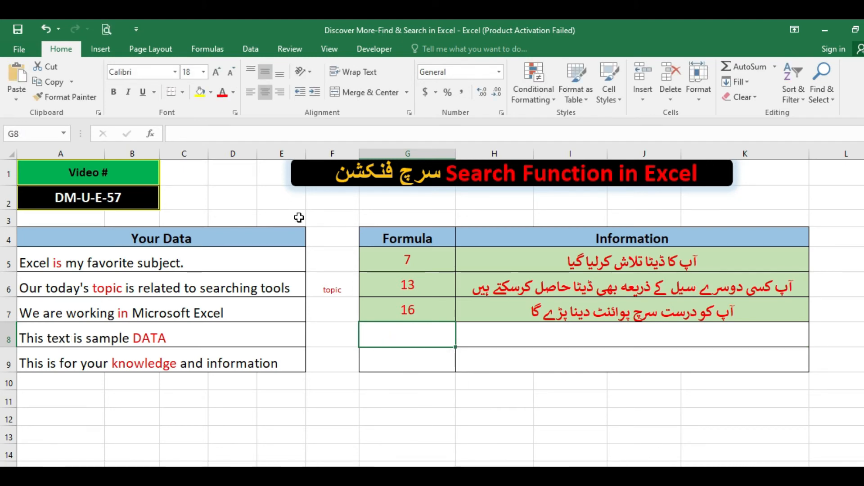
type("=")
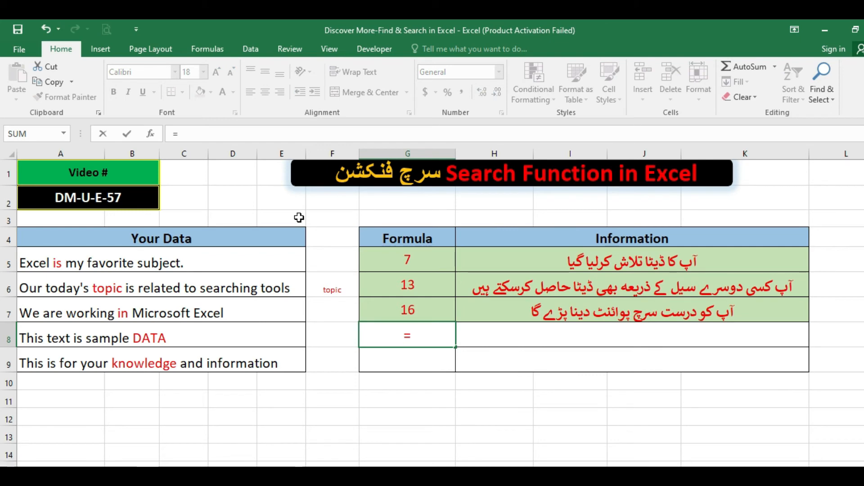
type("search(")
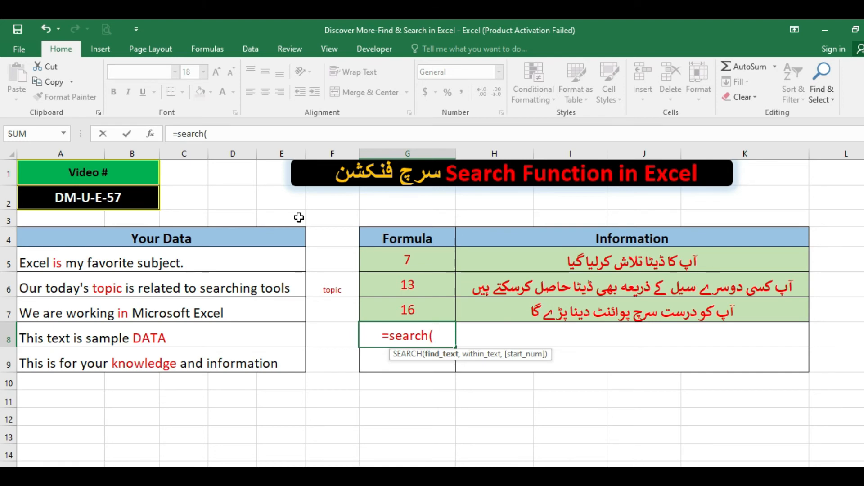
type("\"")
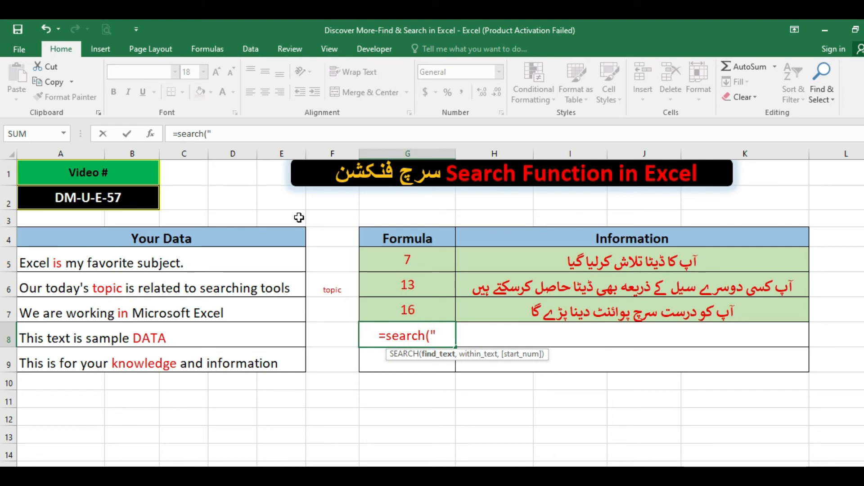
type("data\"")
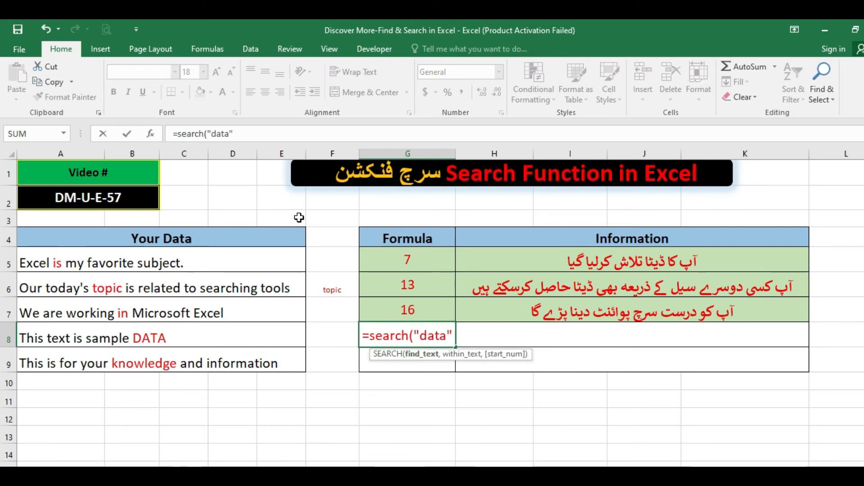
type(",")
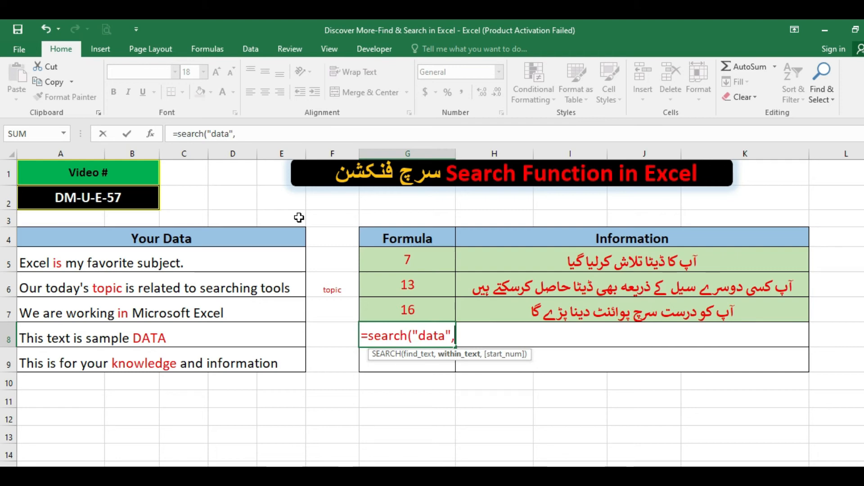
key("Left")
key("Left")
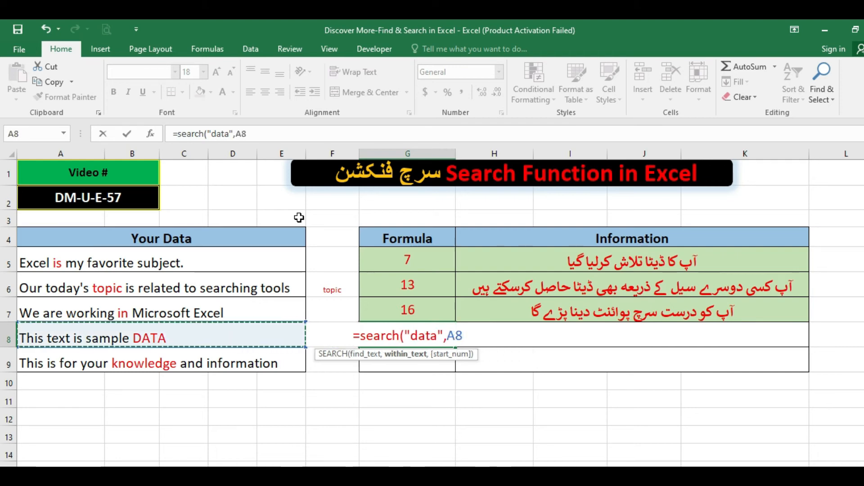
type(",1,)")
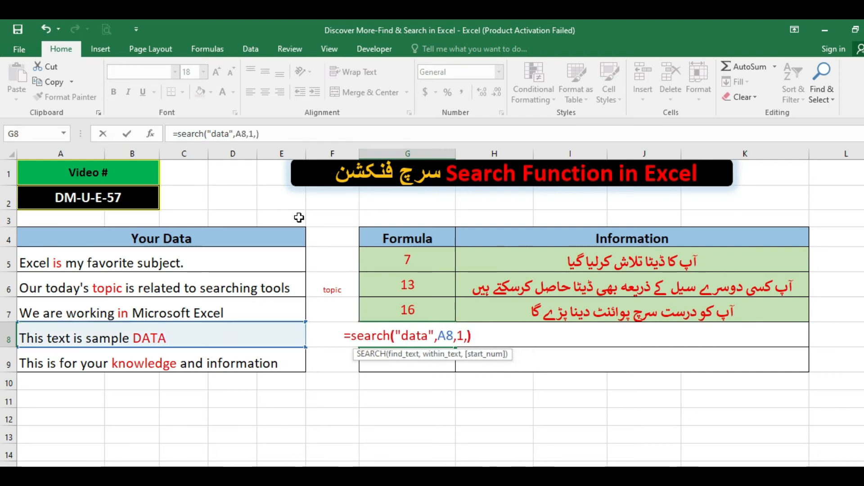
key("Return")
key("Return")
key("Left")
key("BackSpace")
key("Return")
key("Up")
key("Right")
key("Right")
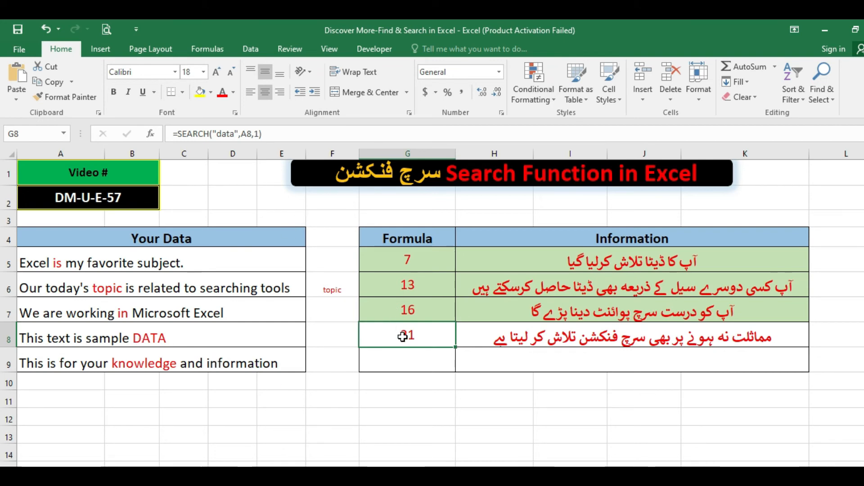
Enter the formula =SEARCH("know*",A9,1) in cell G9 to look for "know" plus a wildcard in the fifth sentence.
left_click(431, 362)
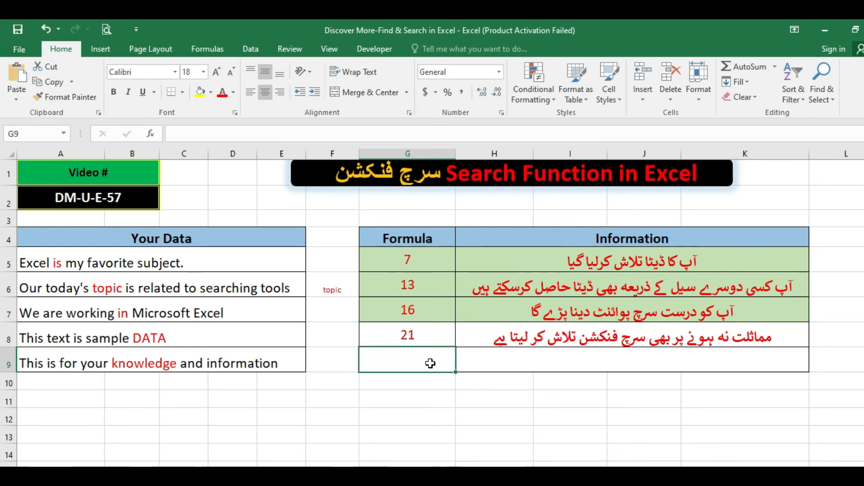
type("=")
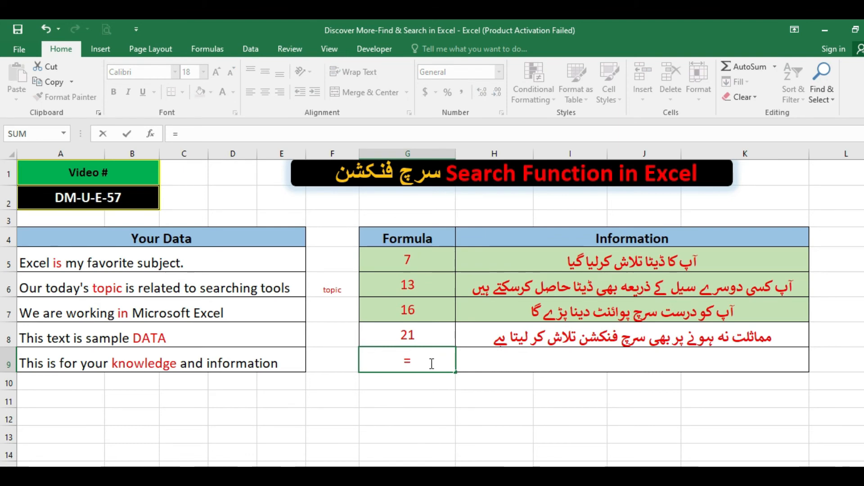
type("search")
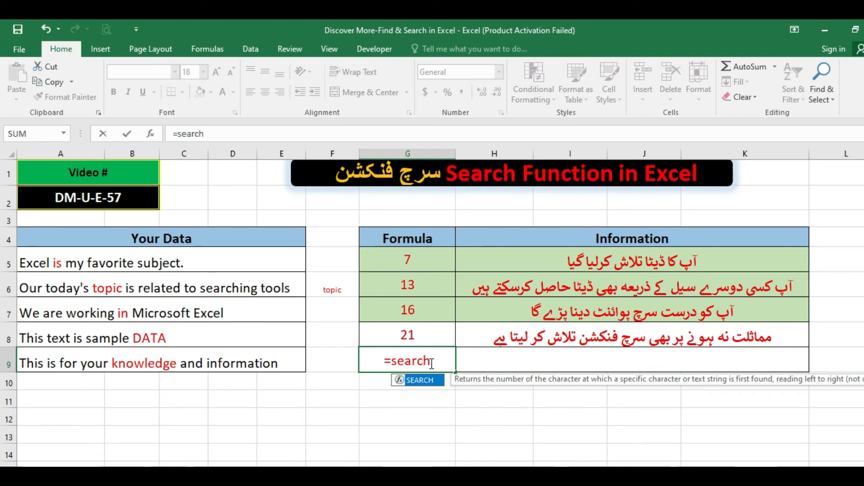
type("(\"")
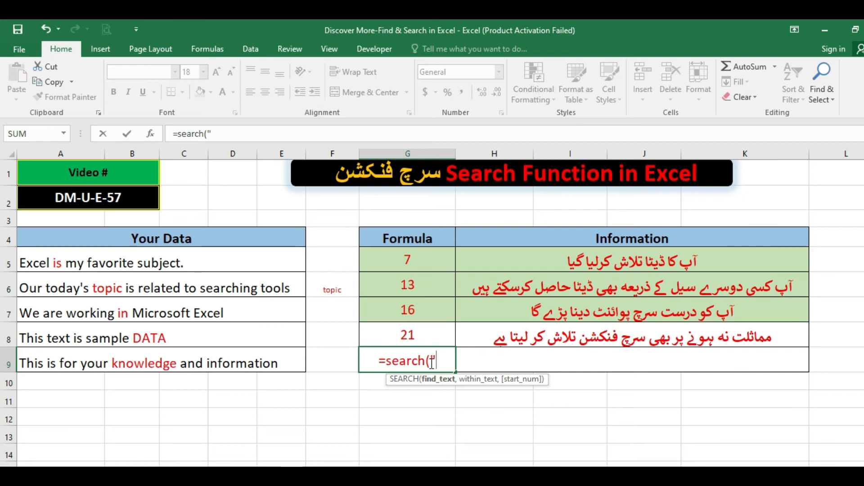
type("know")
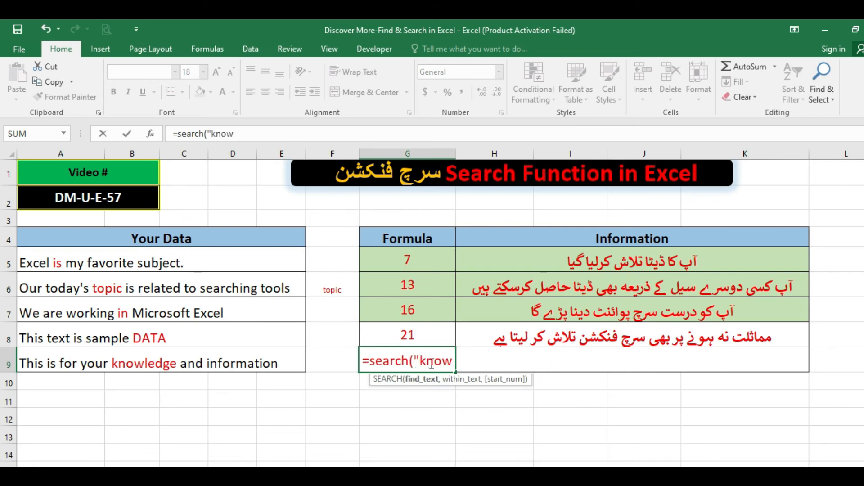
type("*\"")
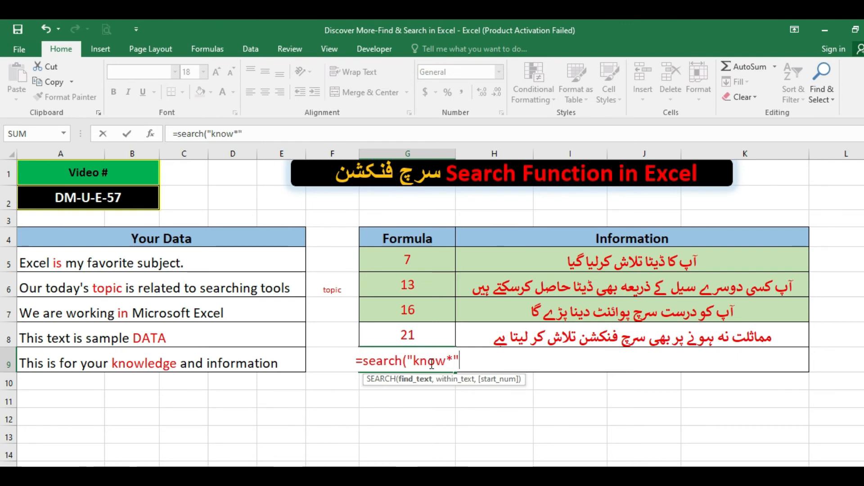
type(",")
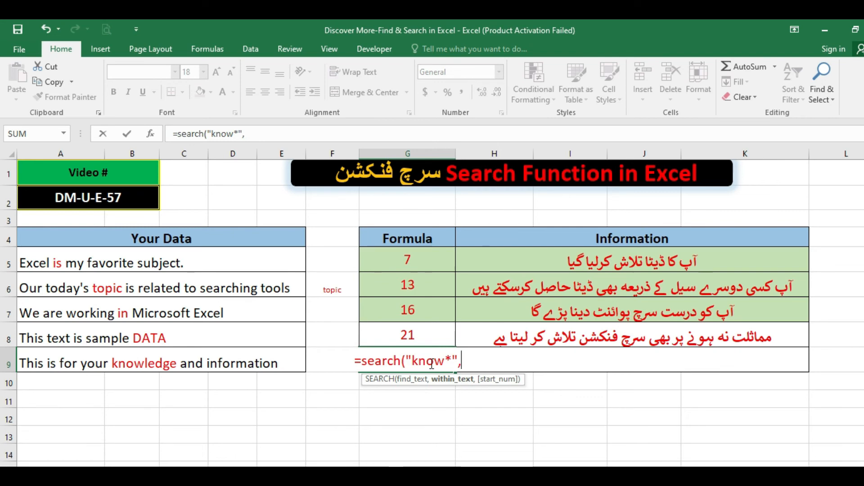
type("A9,1)")
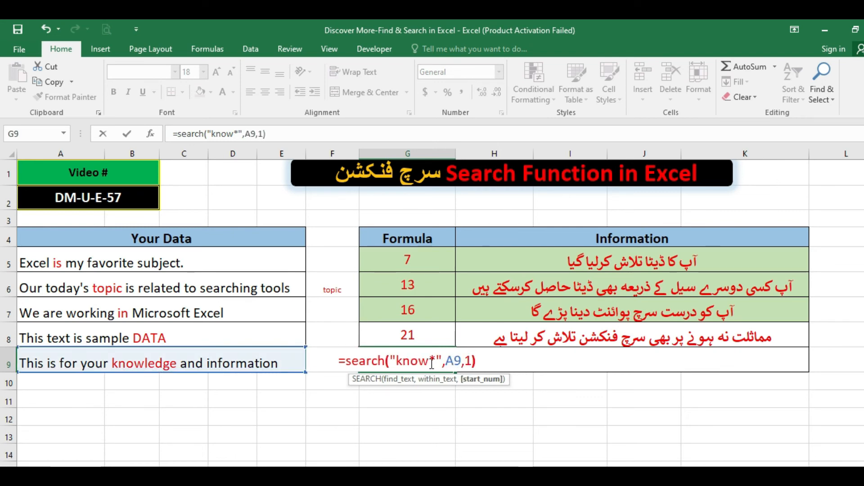
key("Return")
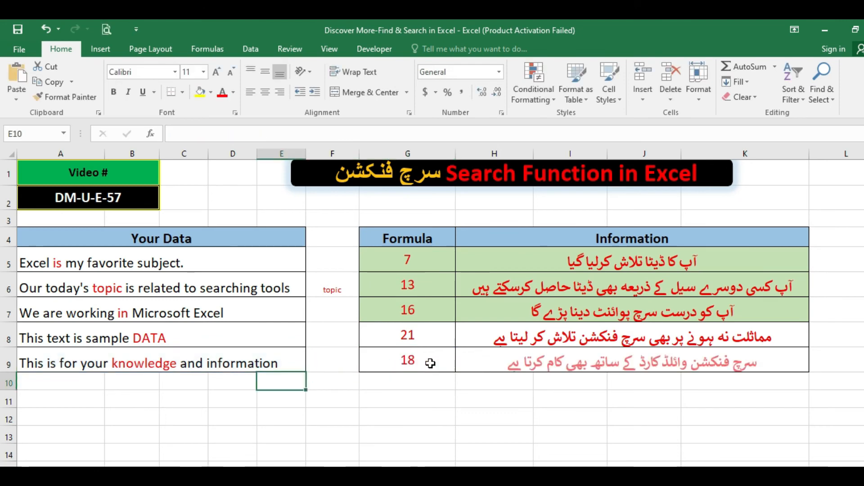
Highlight "know" inside the G9 formula to examine the search text in front of the asterisk wildcard.
key("Up")
key("Right")
key("Right")
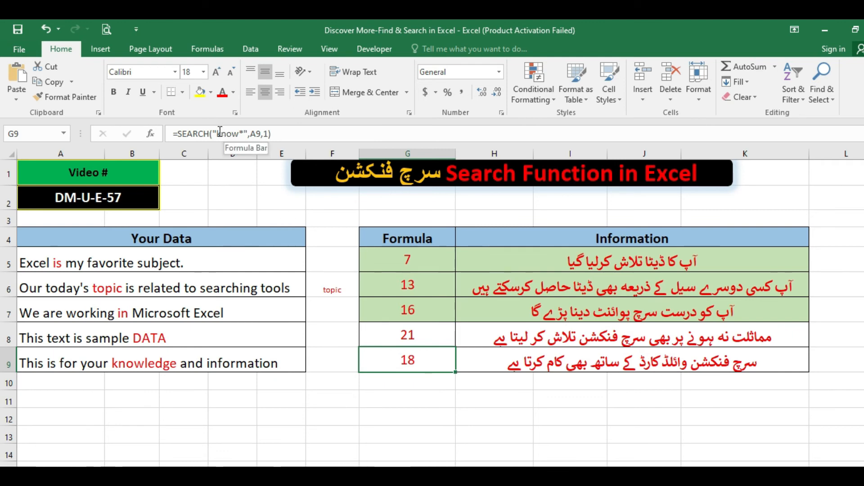
left_click_drag(217, 134, 239, 134)
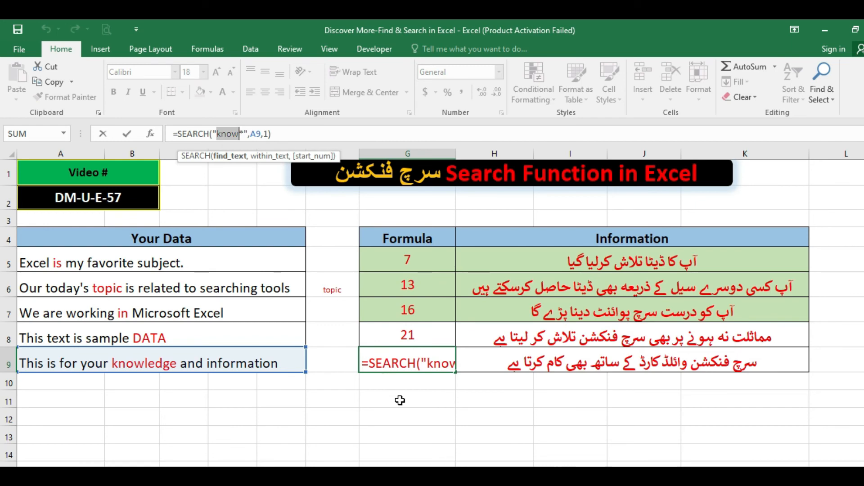
key("ctrl+Return")
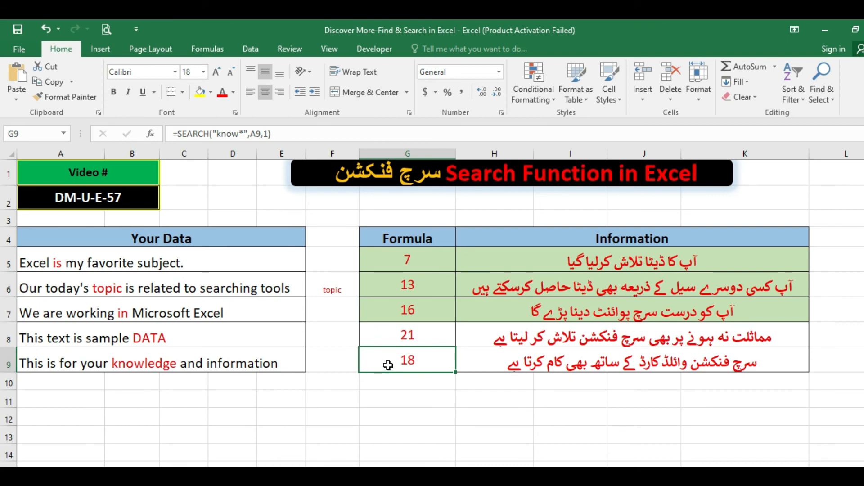
Replace the search text in the G9 formula with "you?", making it =SEARCH("you?",A9,1).
left_click(218, 134)
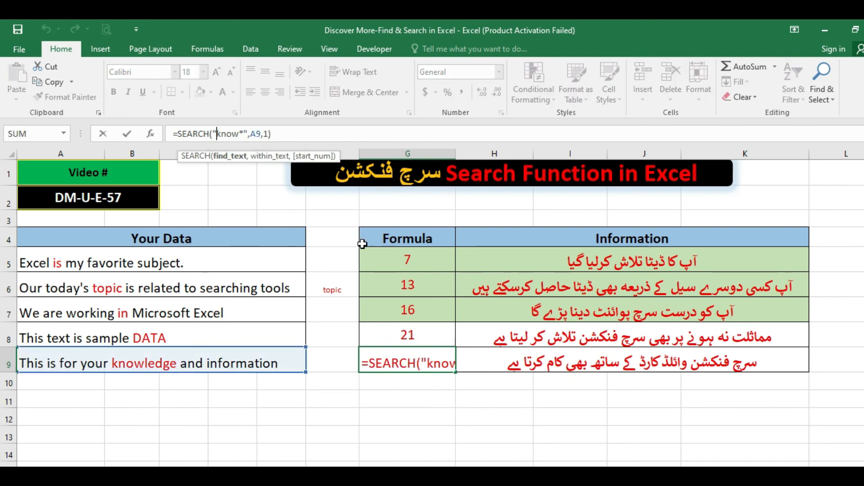
key("BackSpace")
key("Delete")
key("Delete")
key("Delete")
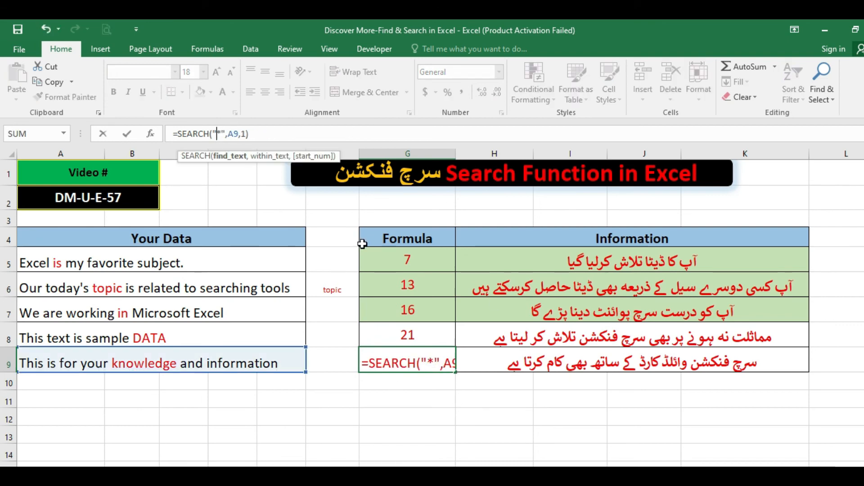
type("you")
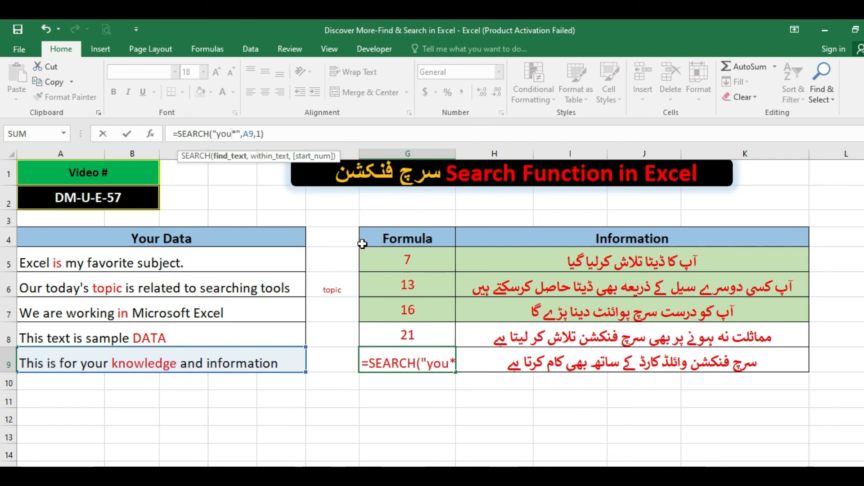
type("?")
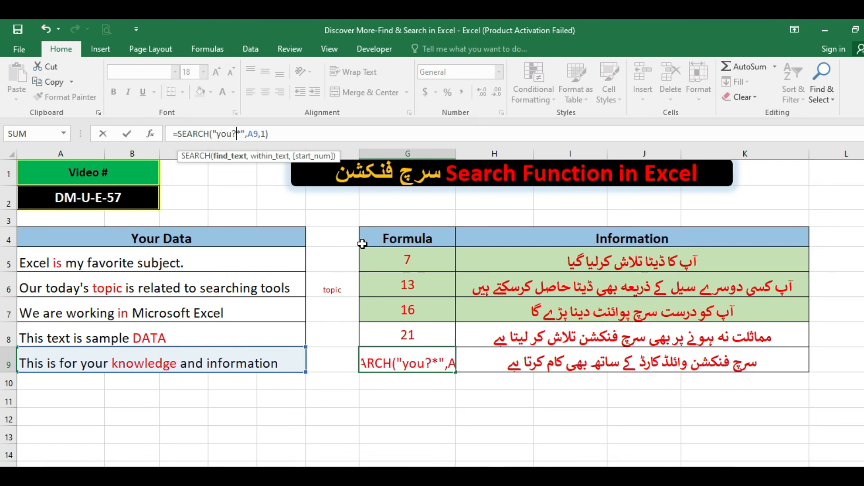
key("Delete")
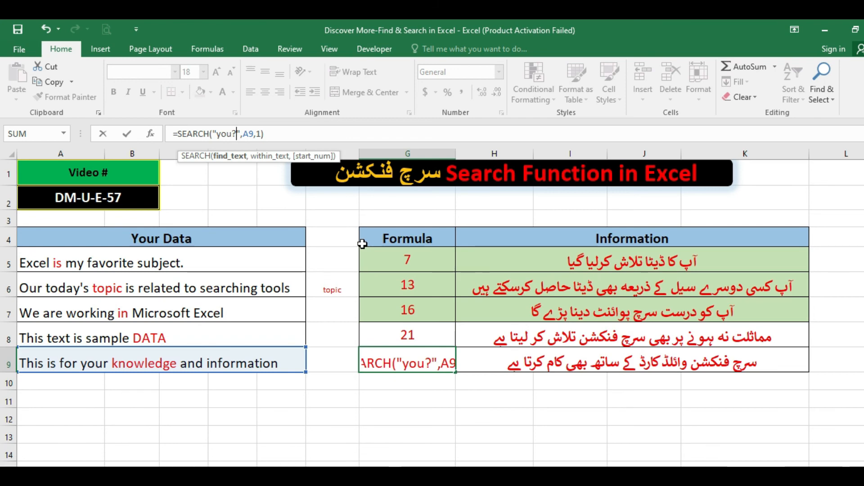
key("Return")
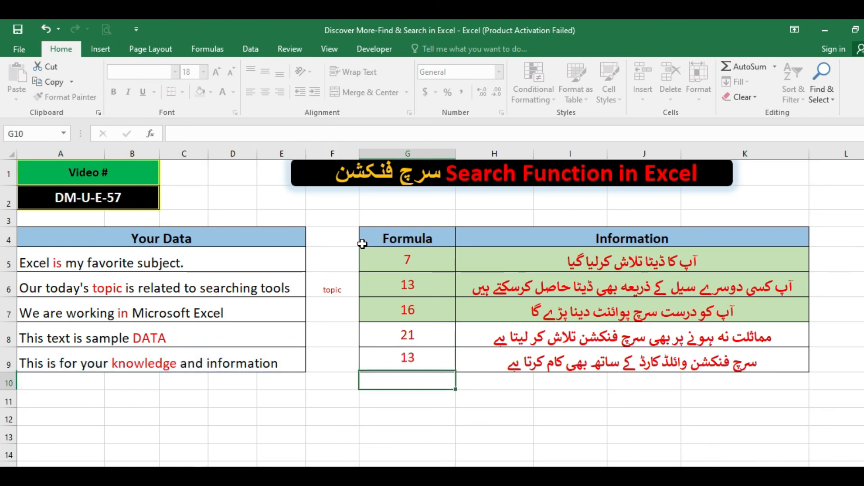
Change the search text in the G9 formula to "yo??" with two single-character wildcards, making it =SEARCH("yo??",A9,1).
key("Up")
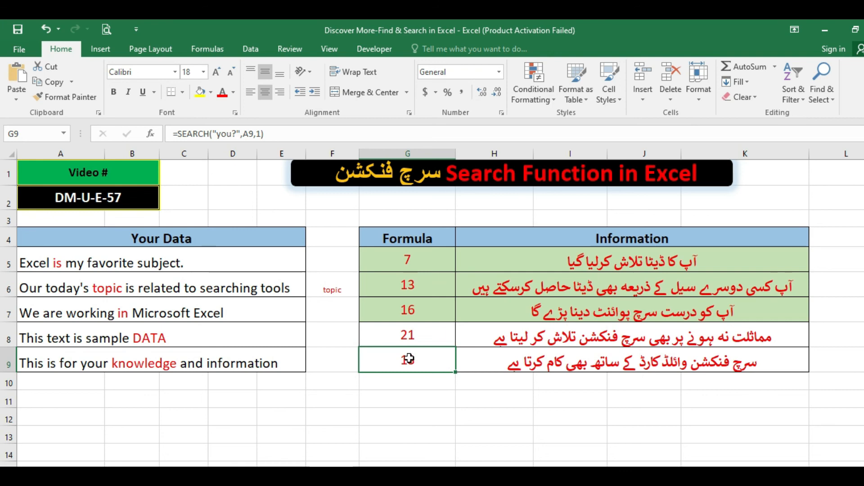
left_click(227, 134)
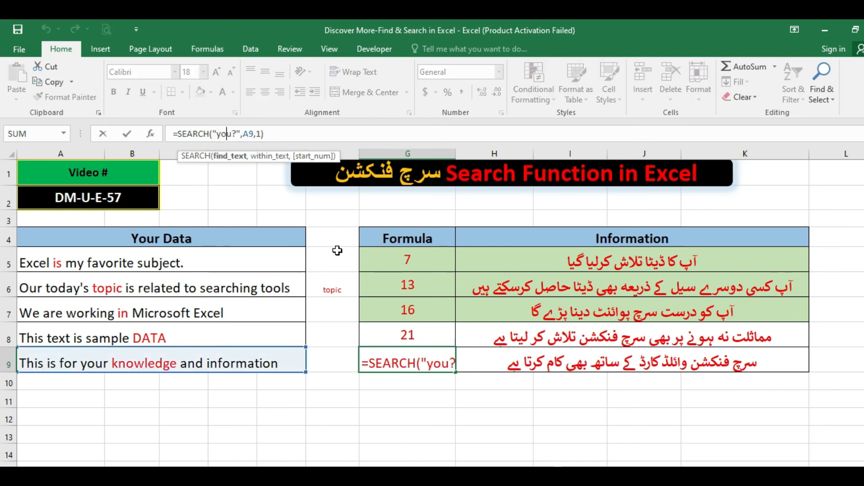
key("Delete")
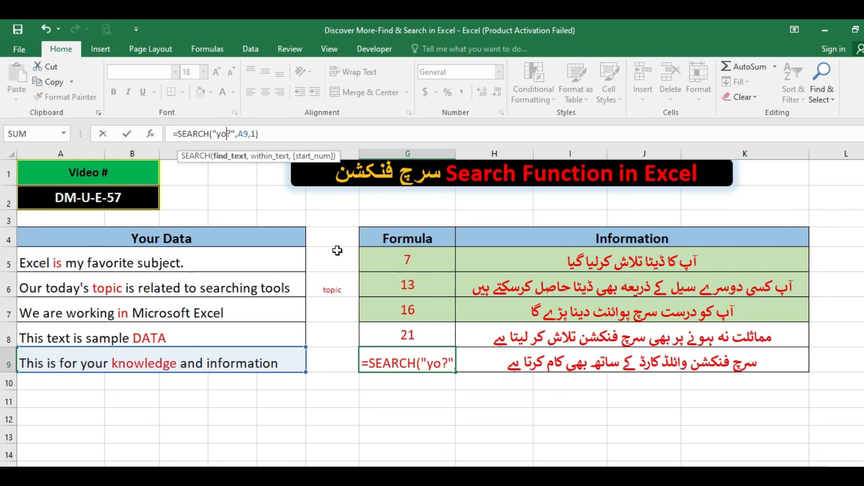
type("?")
key("Return")
key("Up")
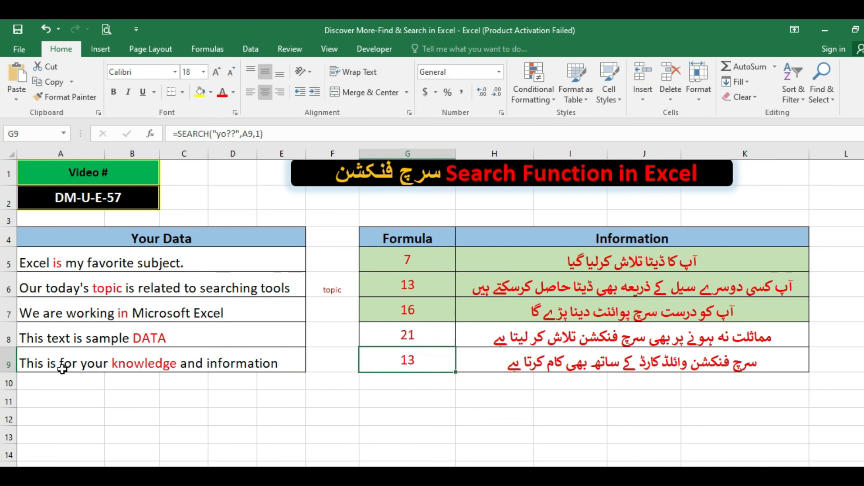
left_click(433, 385)
left_click(430, 360)
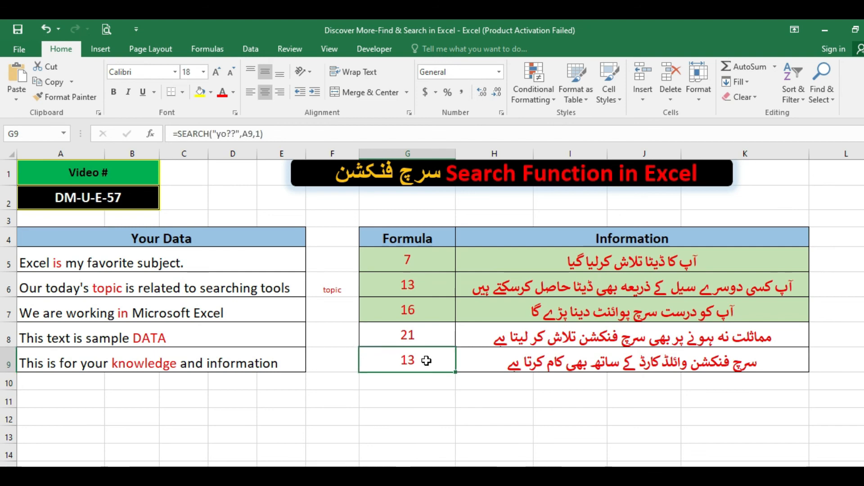